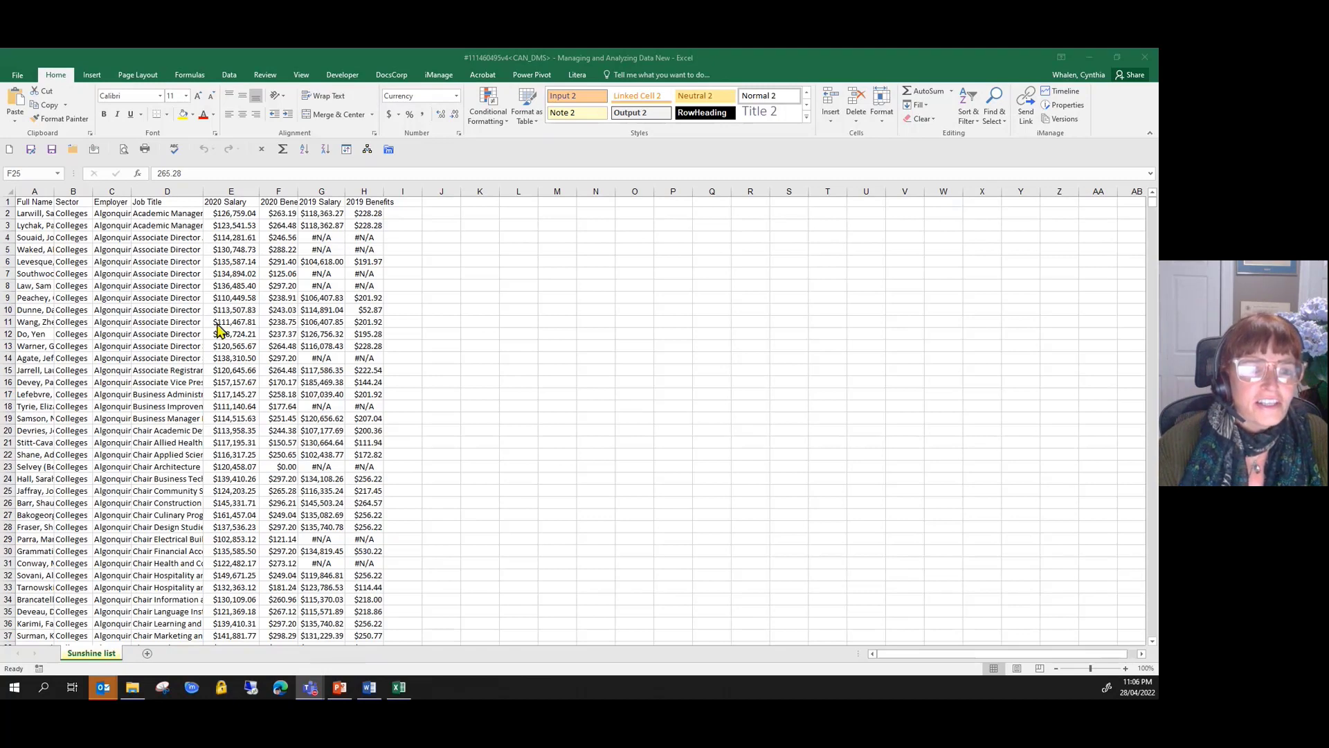
- Convert the data range A1:H127874 on the Sunshine list sheet into a table with headers
{"action": "left_click_drag", "start_coordinate": [187, 299], "coordinate": [187, 305]}
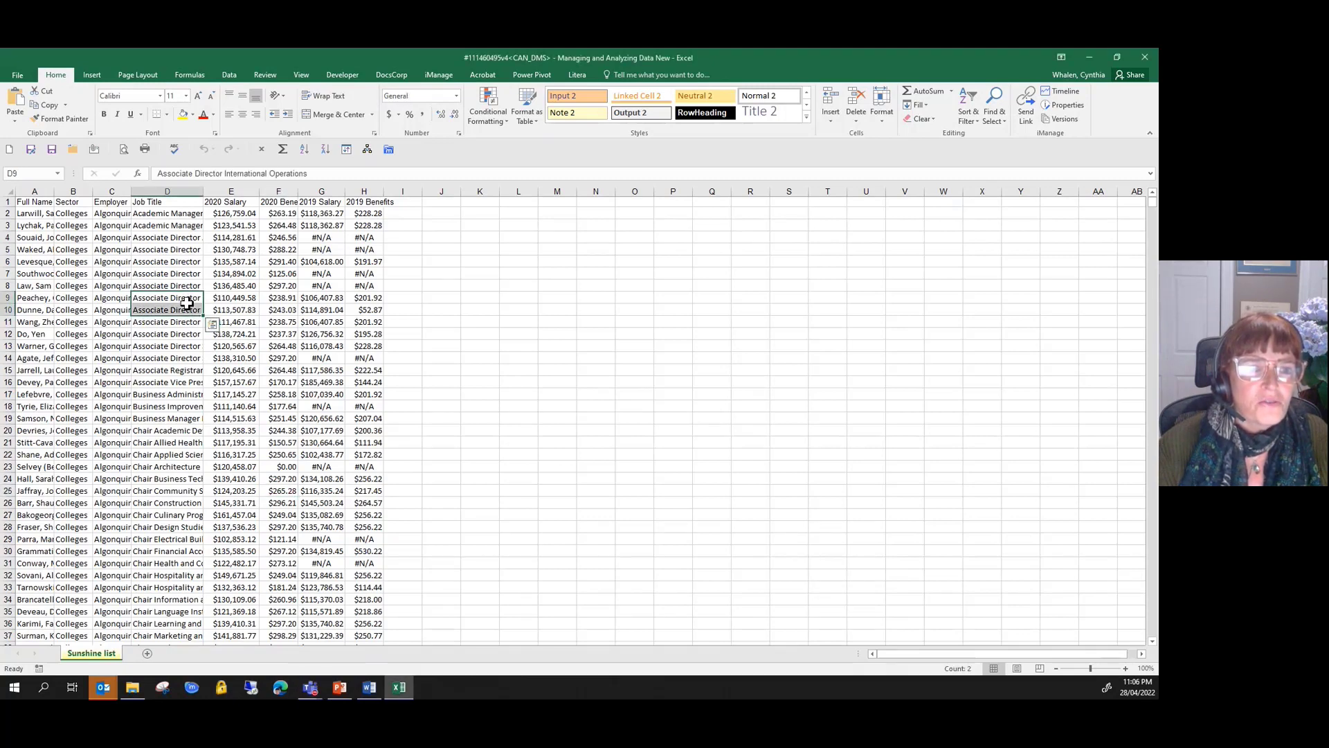
{"action": "scroll", "coordinate": [187, 302], "scroll_direction": "down", "scroll_amount": 4}
{"action": "scroll", "coordinate": [187, 302], "scroll_direction": "down", "scroll_amount": 2}
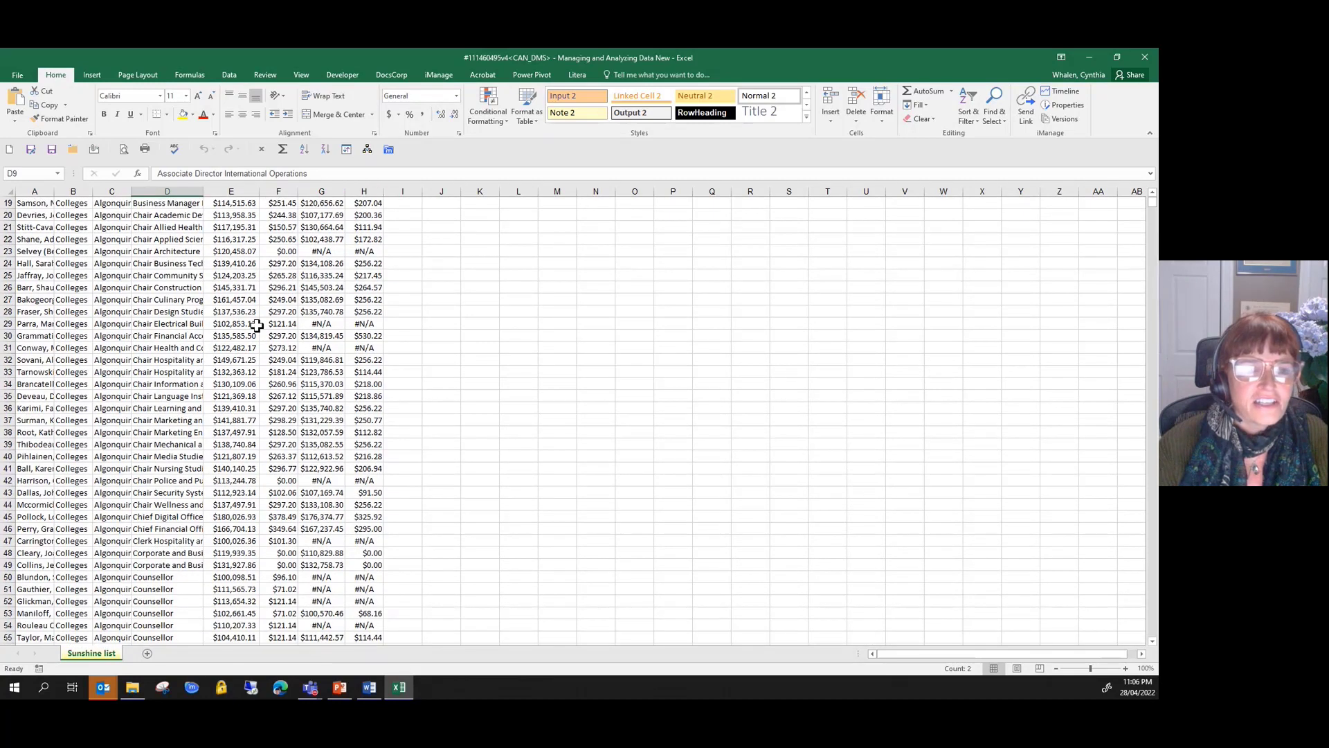
{"action": "scroll", "coordinate": [257, 341], "scroll_direction": "up", "scroll_amount": 6}
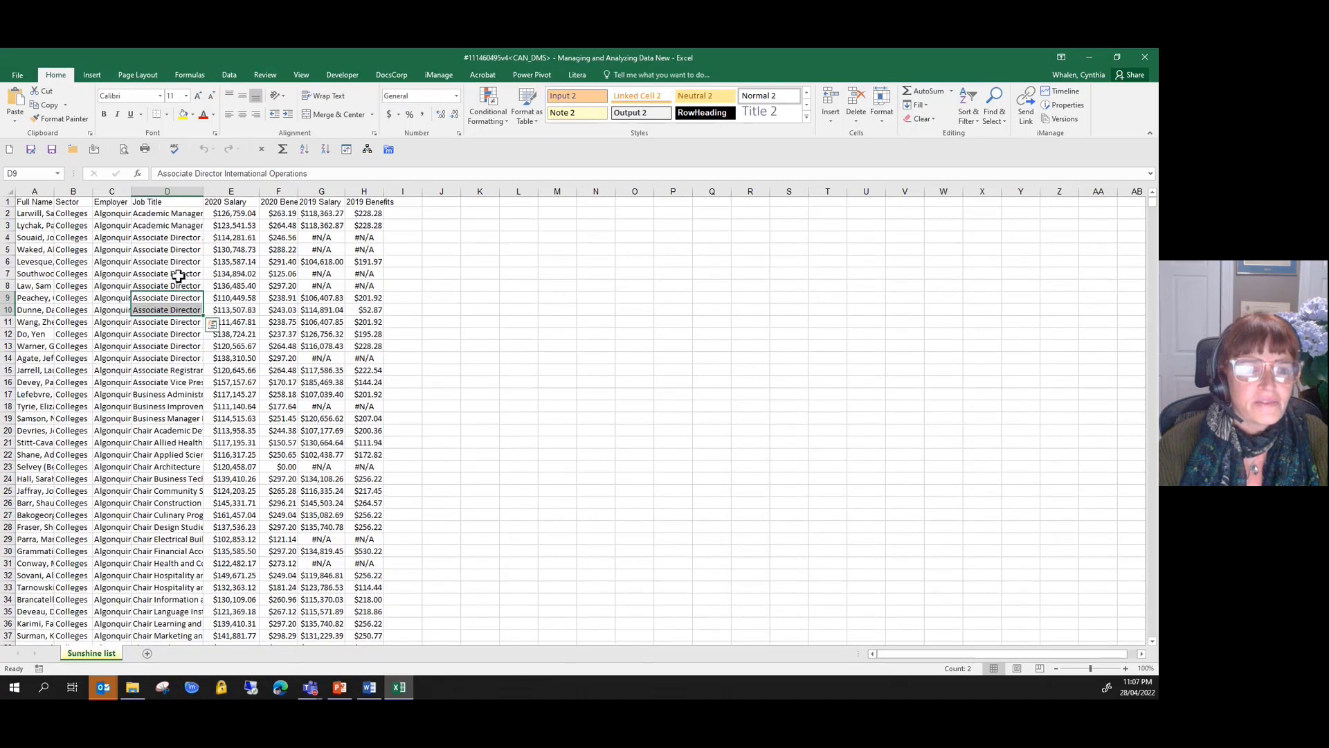
{"action": "left_click", "coordinate": [173, 250]}
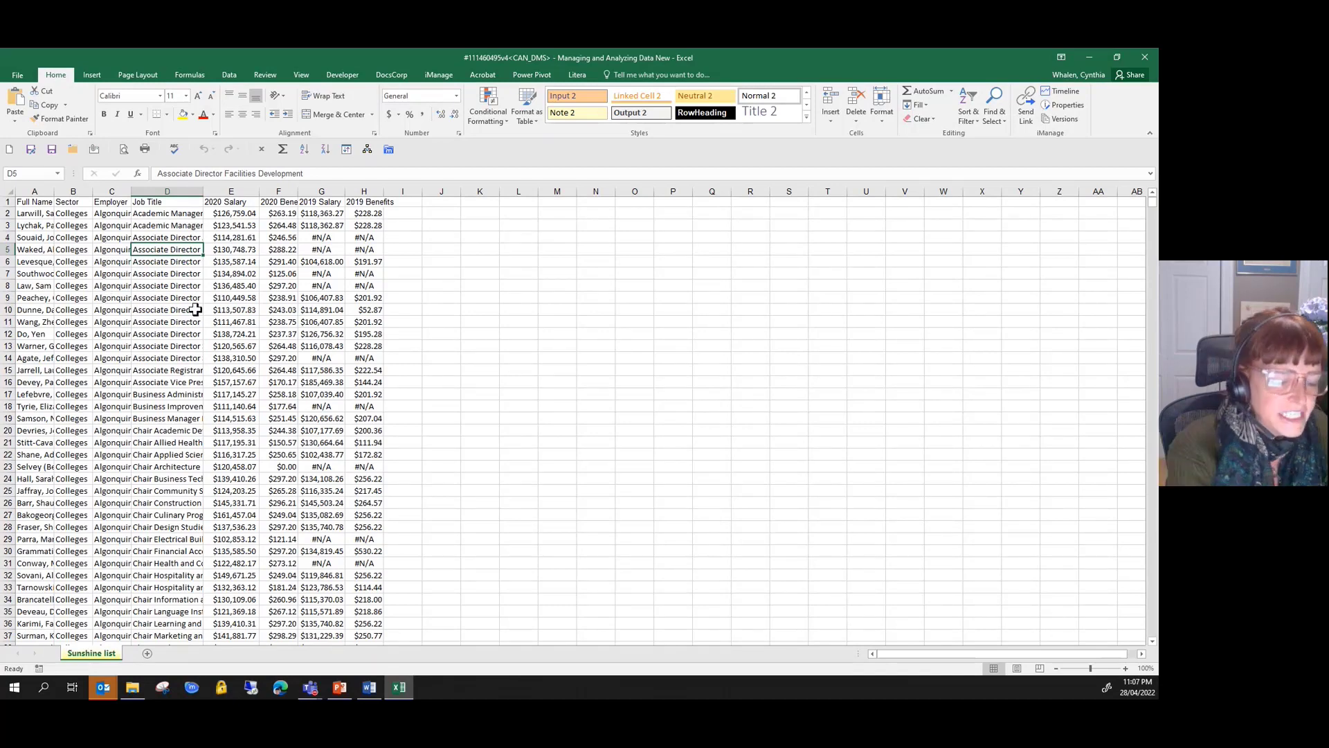
{"action": "key", "text": "ctrl+t"}
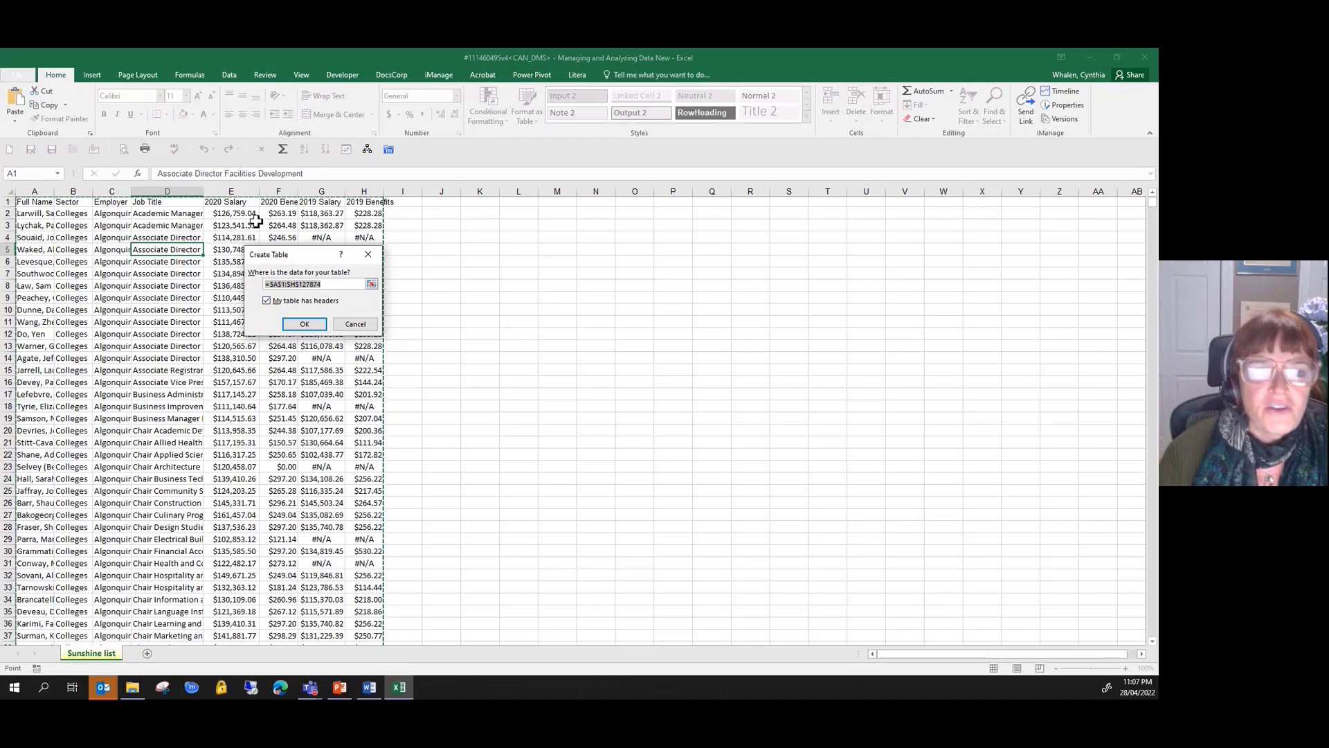
{"action": "left_click", "coordinate": [302, 325]}
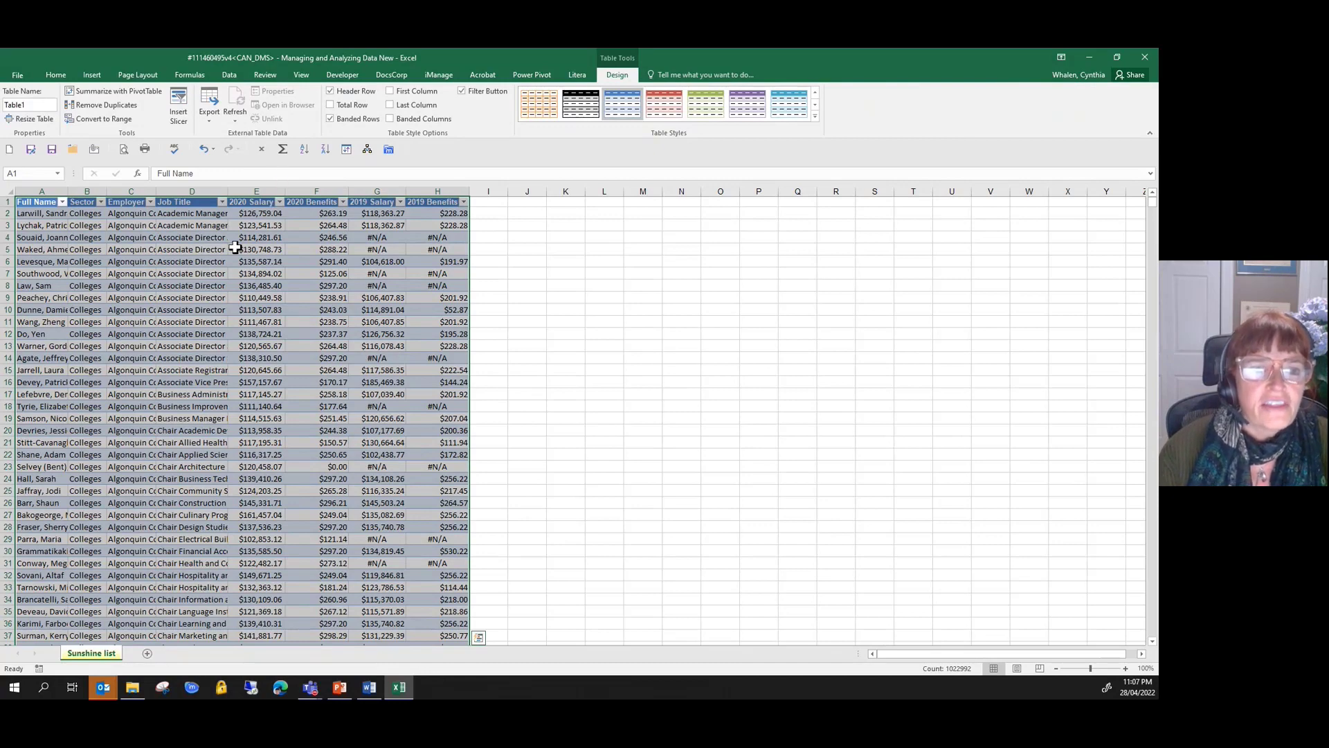
- Look through the table's rows to examine how the column headings and banded rows display further down
{"action": "left_click", "coordinate": [240, 298]}
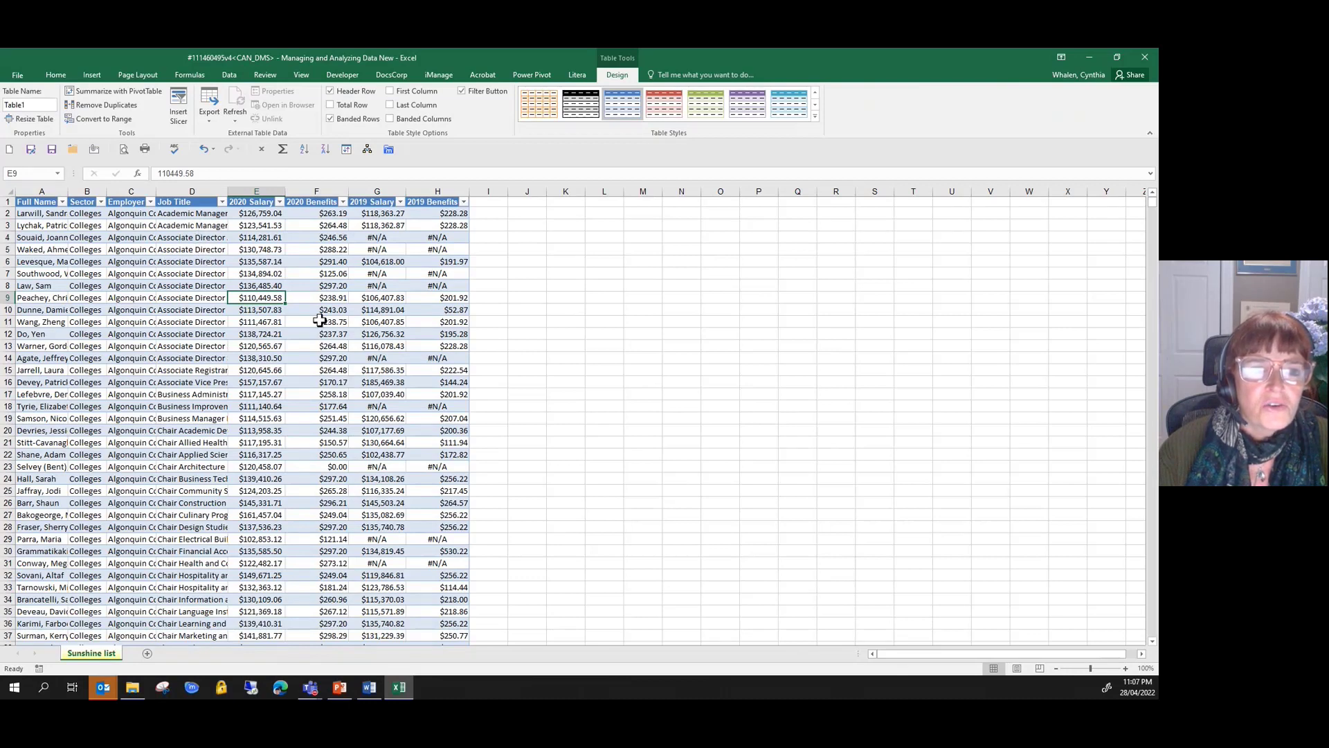
{"action": "scroll", "coordinate": [320, 320], "scroll_direction": "down", "scroll_amount": 5}
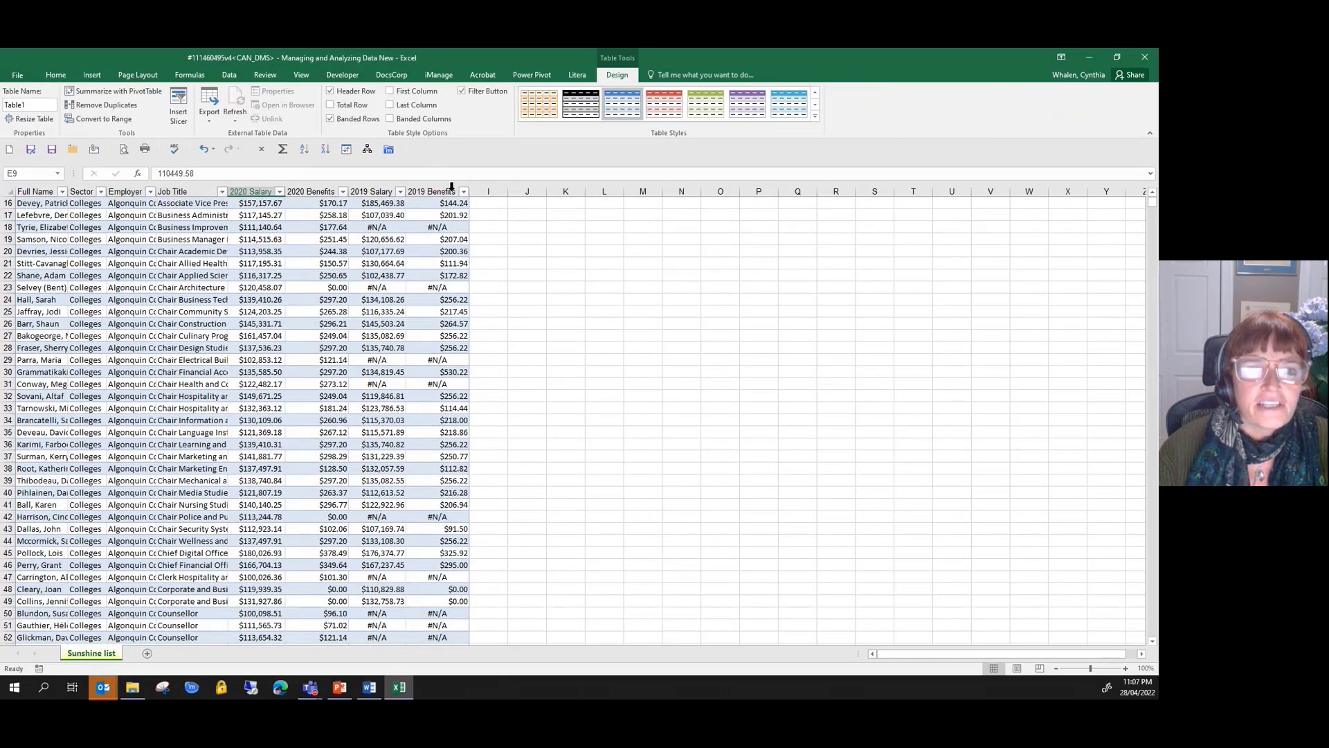
{"action": "scroll", "coordinate": [373, 284], "scroll_direction": "down", "scroll_amount": 5}
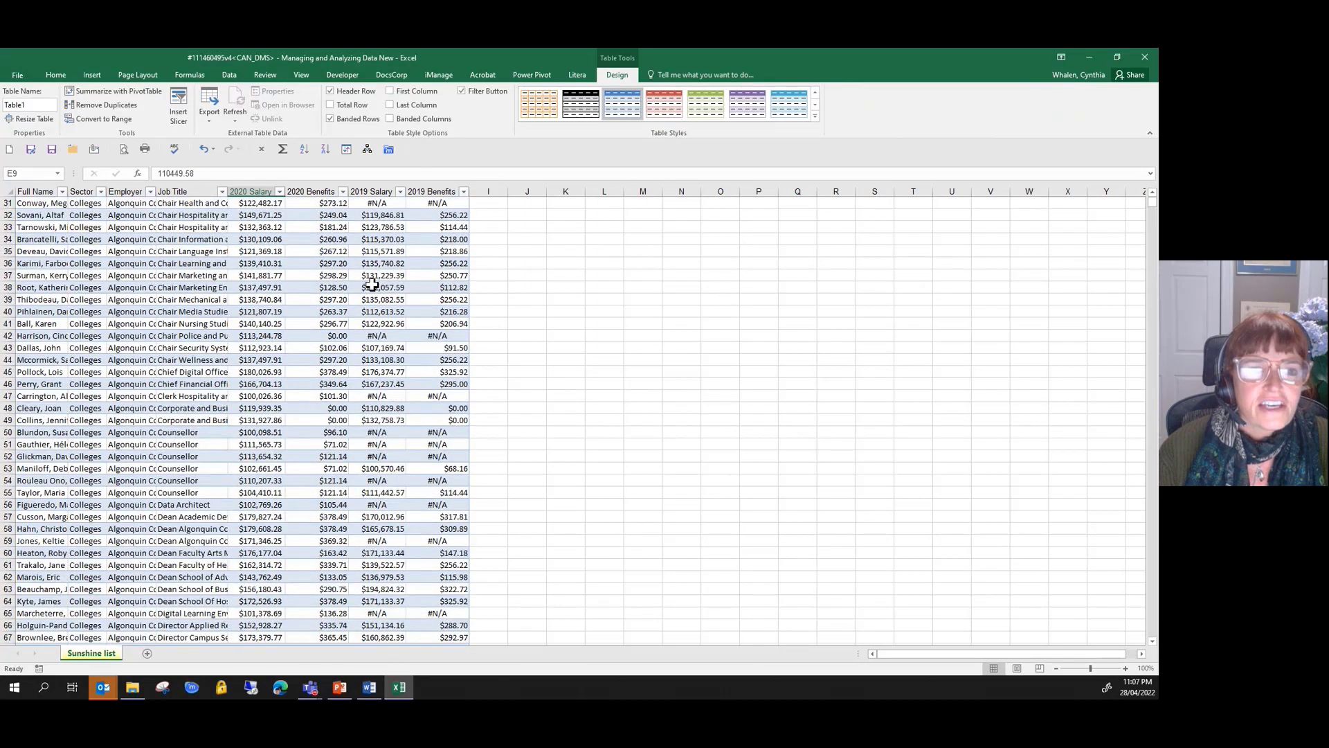
{"action": "scroll", "coordinate": [373, 284], "scroll_direction": "down", "scroll_amount": 5}
{"action": "scroll", "coordinate": [373, 284], "scroll_direction": "down", "scroll_amount": 10}
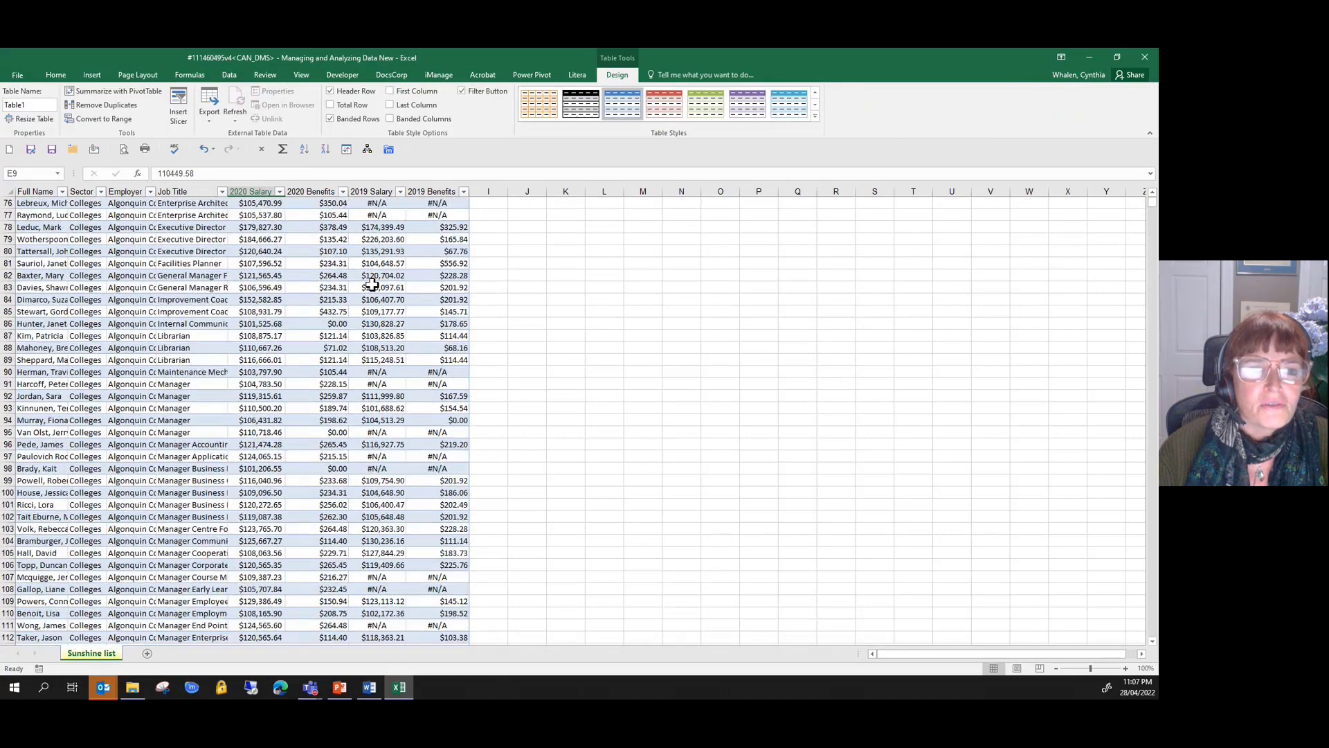
{"action": "scroll", "coordinate": [372, 284], "scroll_direction": "up", "scroll_amount": 13}
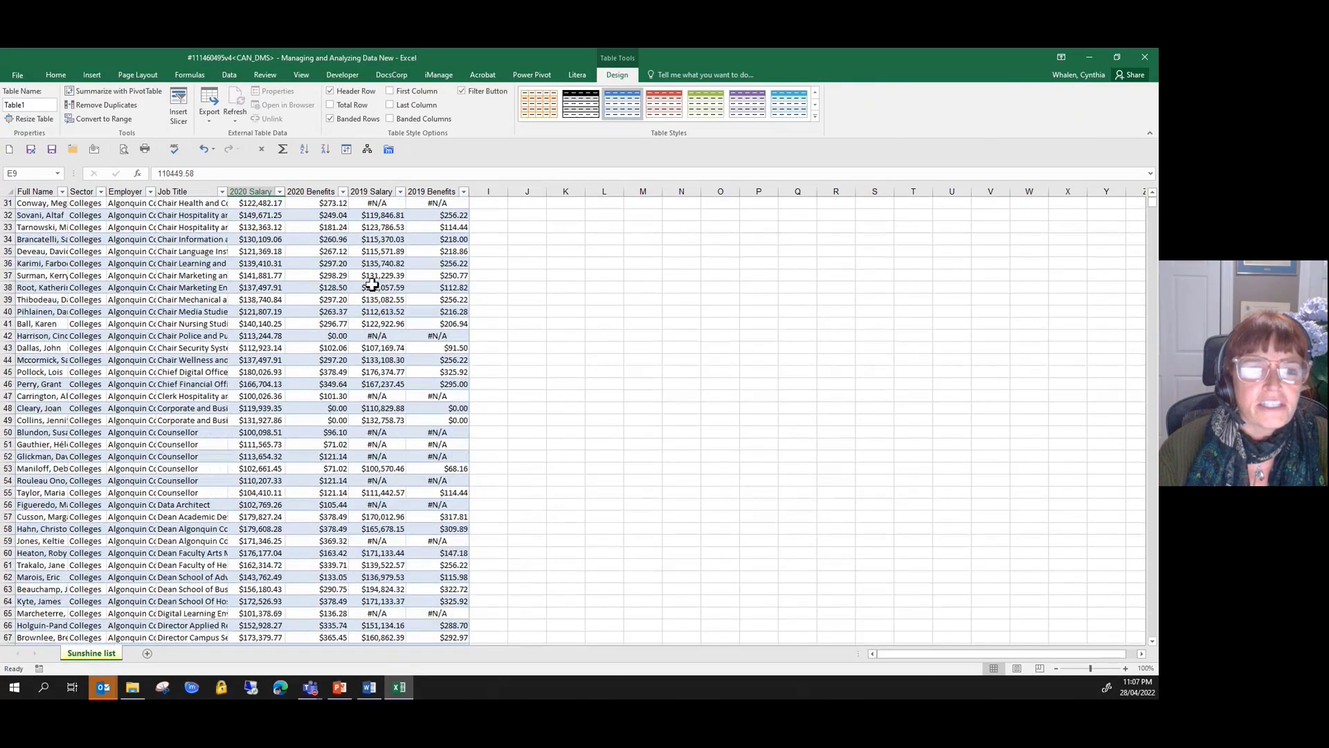
{"action": "scroll", "coordinate": [373, 284], "scroll_direction": "up", "scroll_amount": 2}
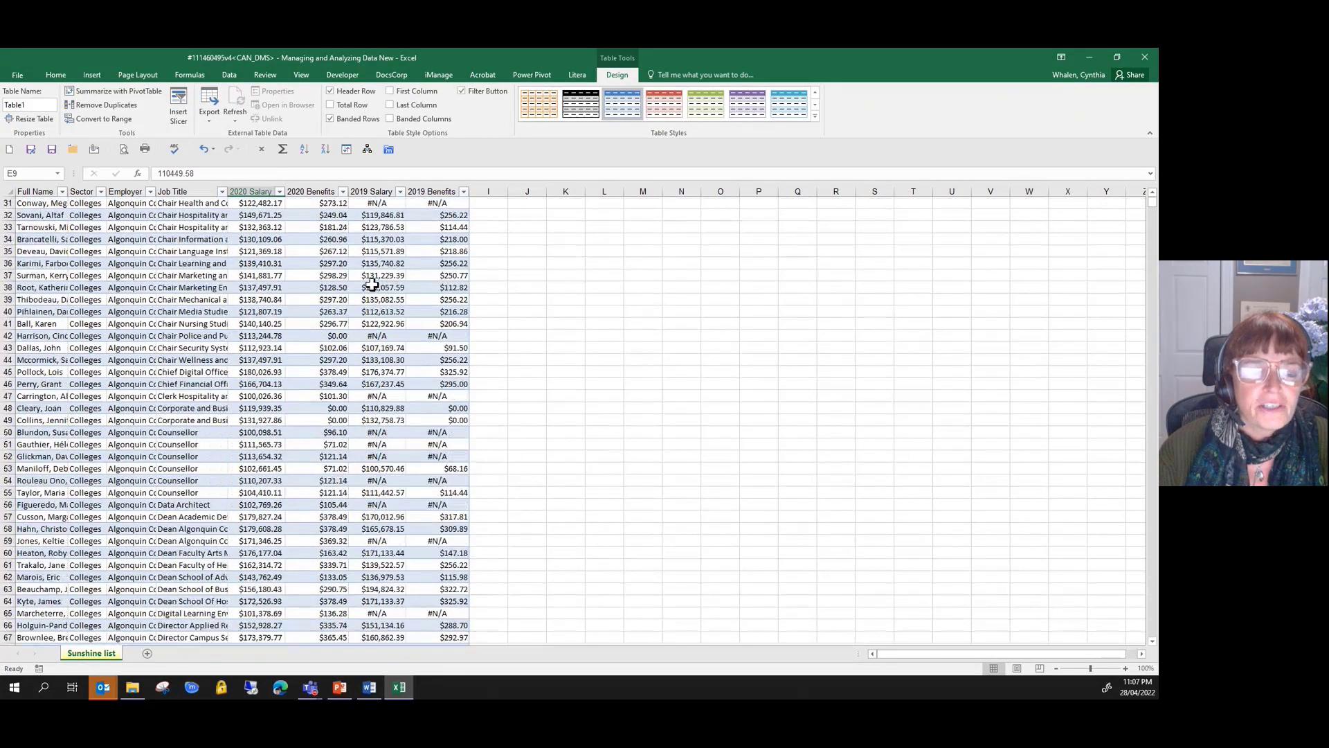
- Try the purple table style on the table, and restore the blue Table Style Medium 2
{"action": "left_click", "coordinate": [213, 241]}
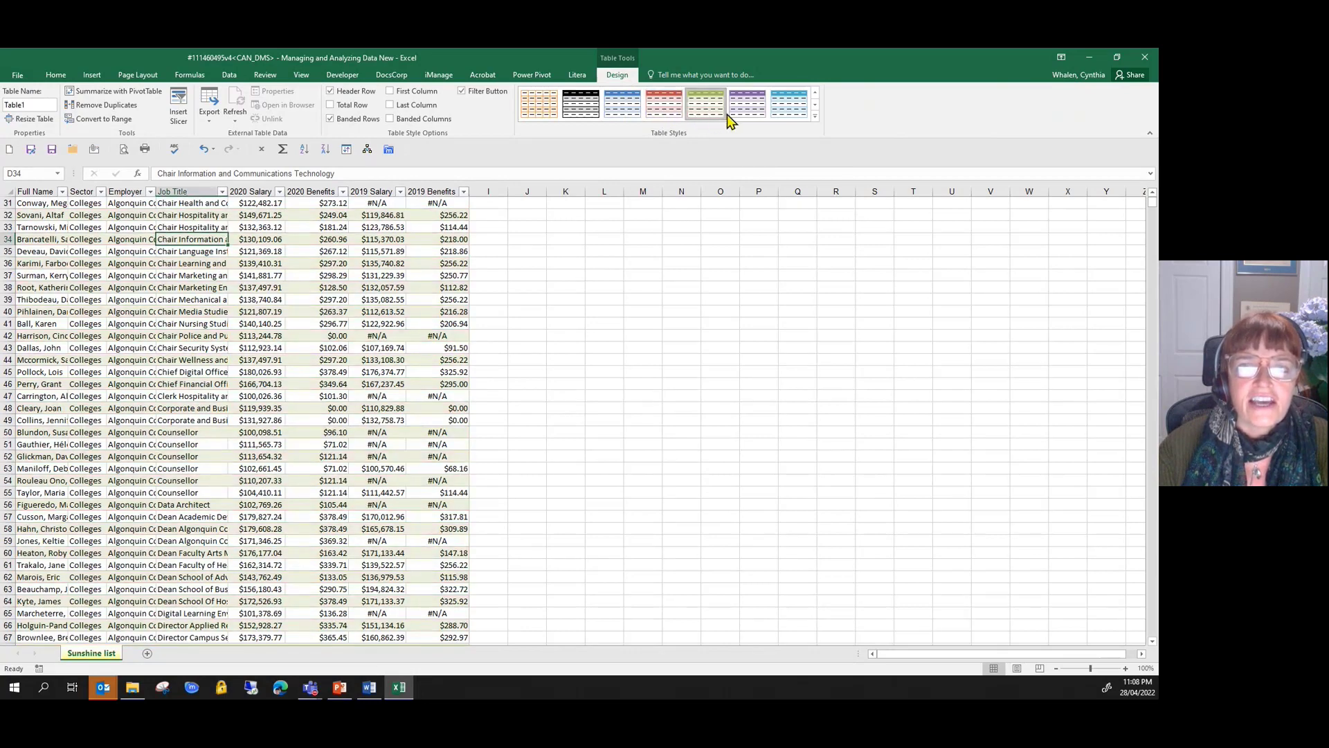
{"action": "left_click", "coordinate": [754, 116]}
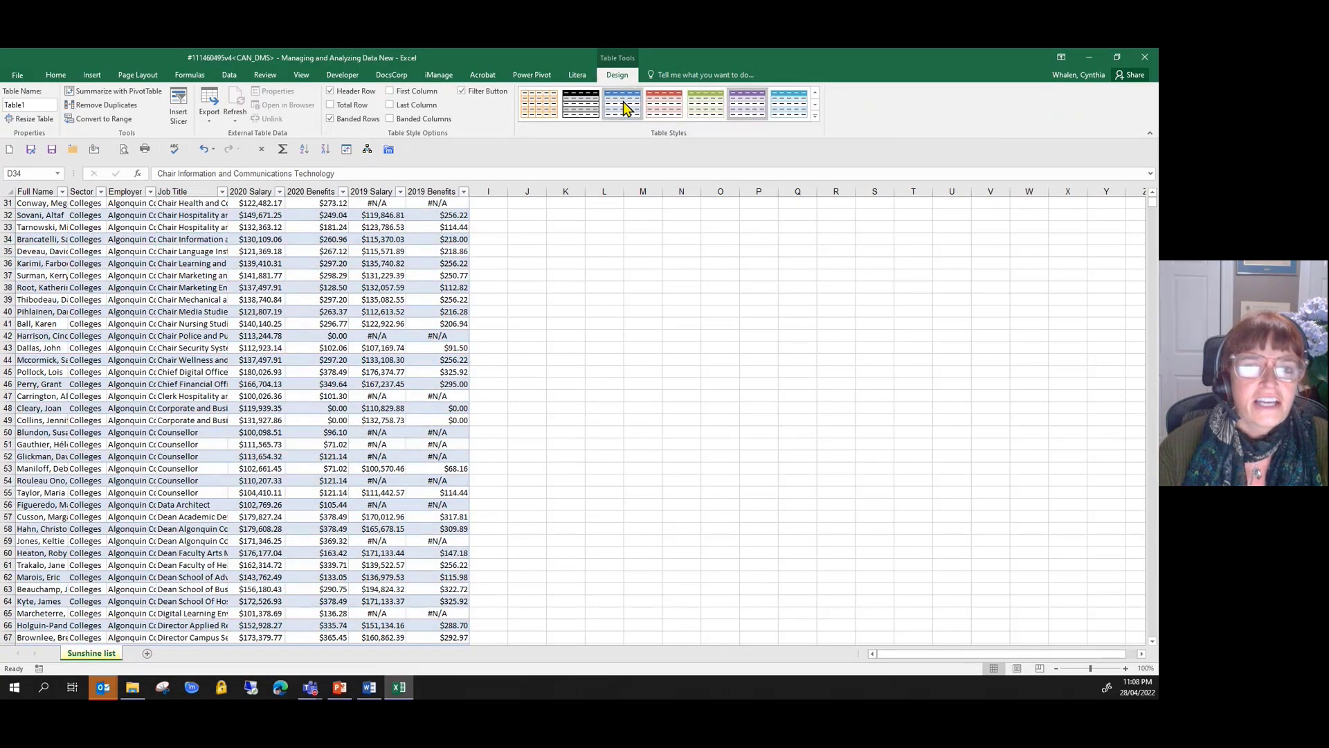
{"action": "left_click", "coordinate": [815, 118]}
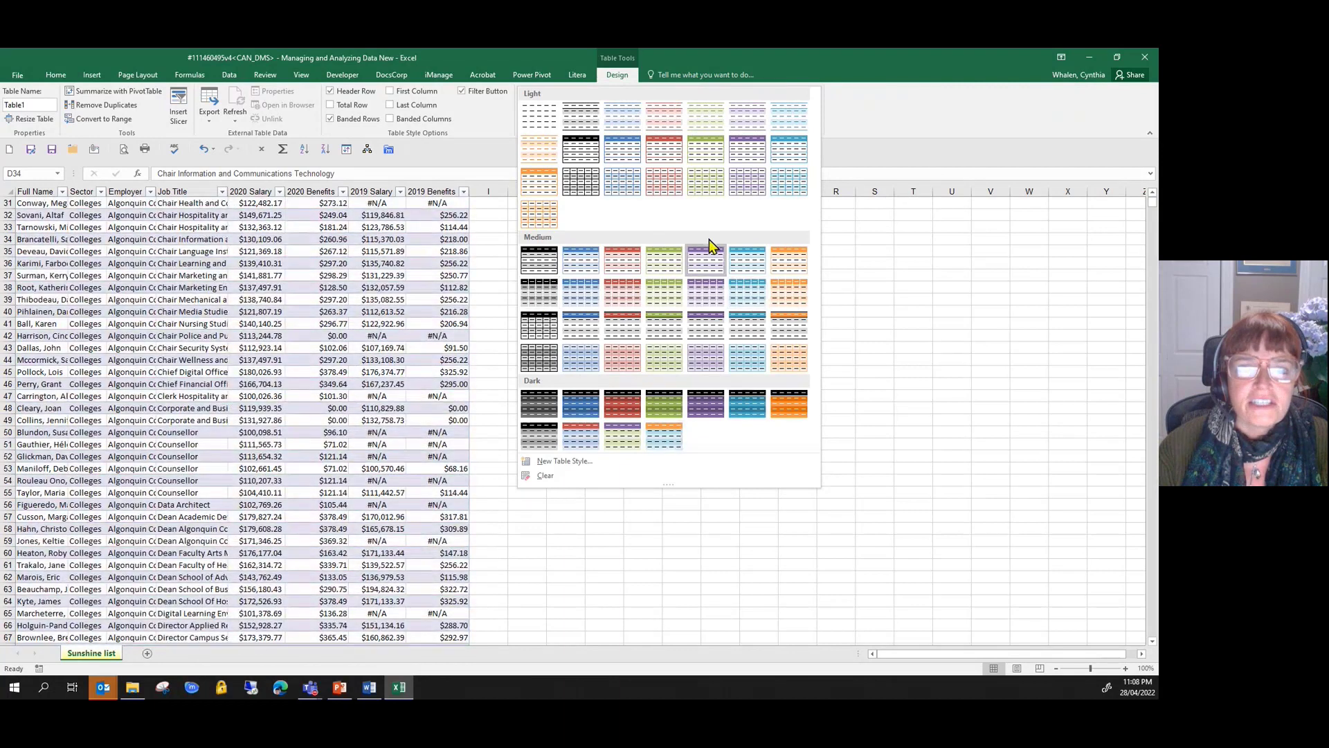
{"action": "left_click", "coordinate": [584, 268]}
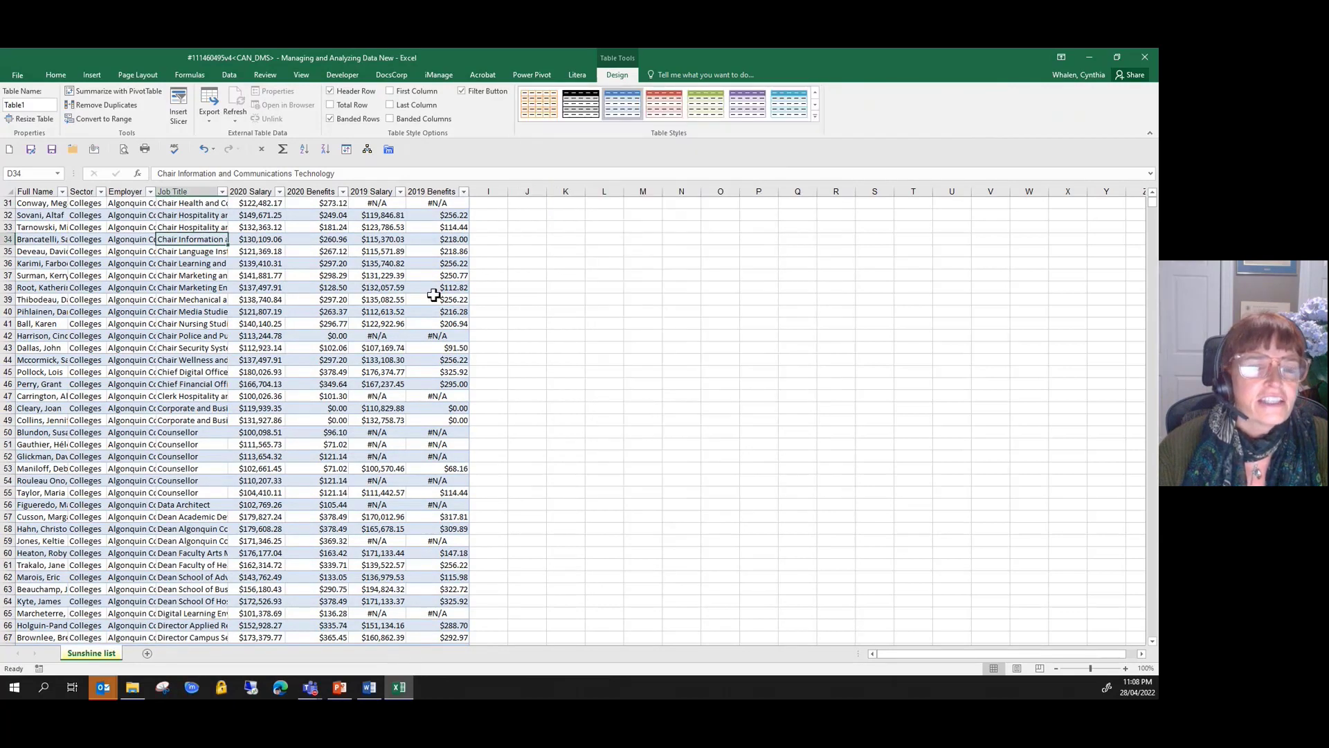
- Examine the table's extent from its first cell, A1, and along the 2020 Salary column to the last record and back to the header
{"action": "scroll", "coordinate": [433, 294], "scroll_direction": "up", "scroll_amount": 5}
{"action": "scroll", "coordinate": [433, 295], "scroll_direction": "up", "scroll_amount": 5}
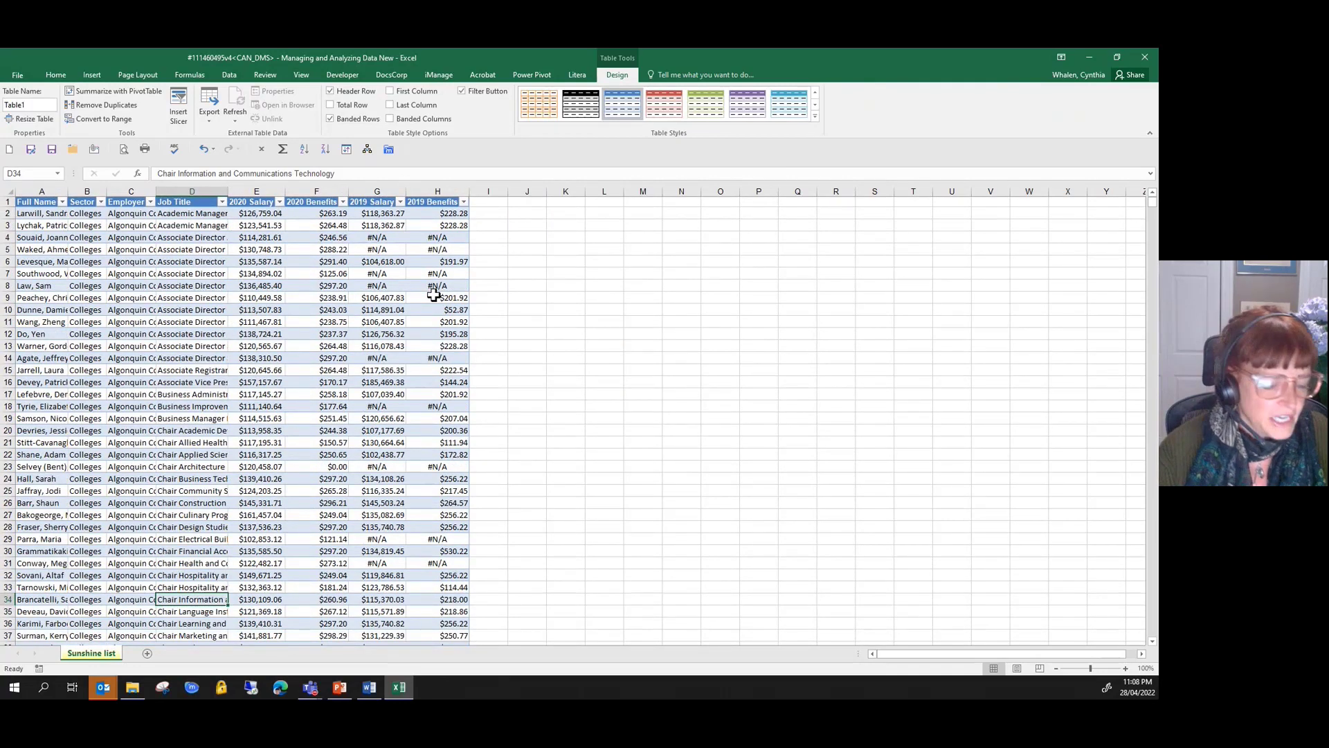
{"action": "key", "text": "ctrl+Up"}
{"action": "key", "text": "ctrl+Left"}
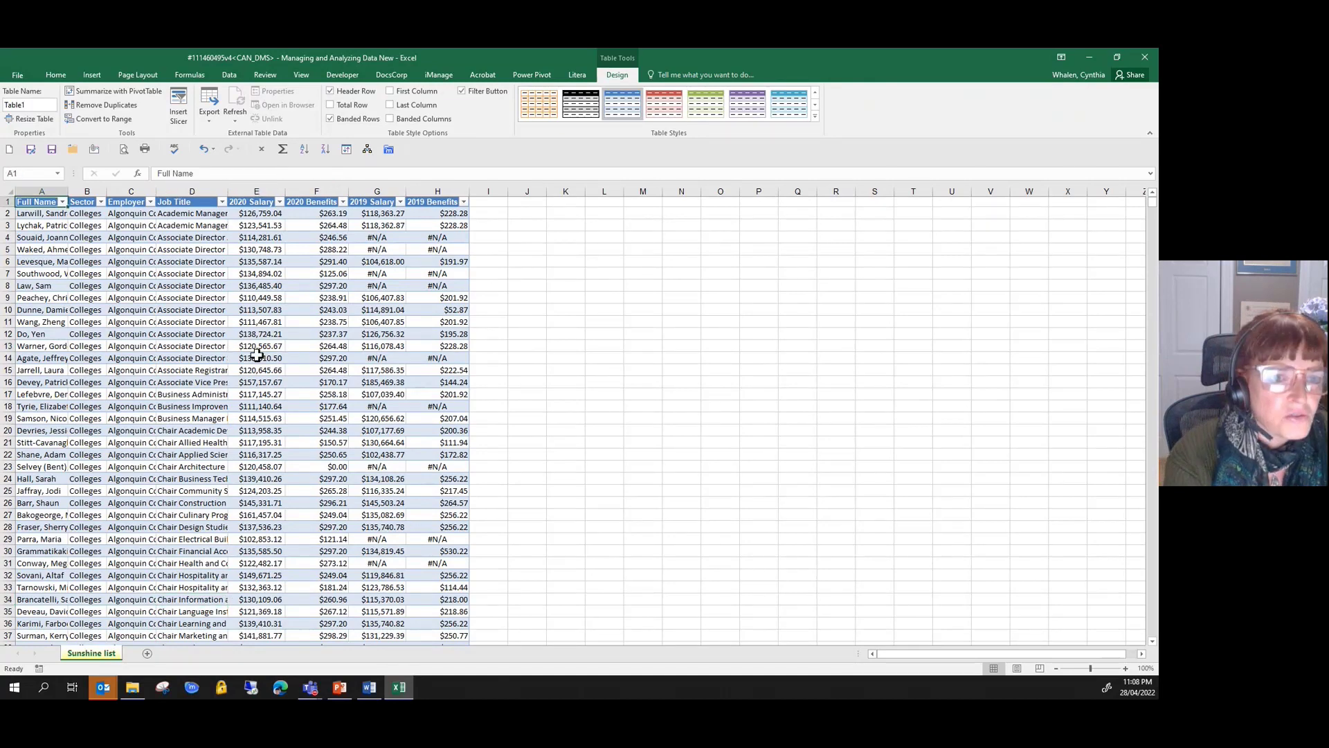
{"action": "left_click", "coordinate": [131, 260]}
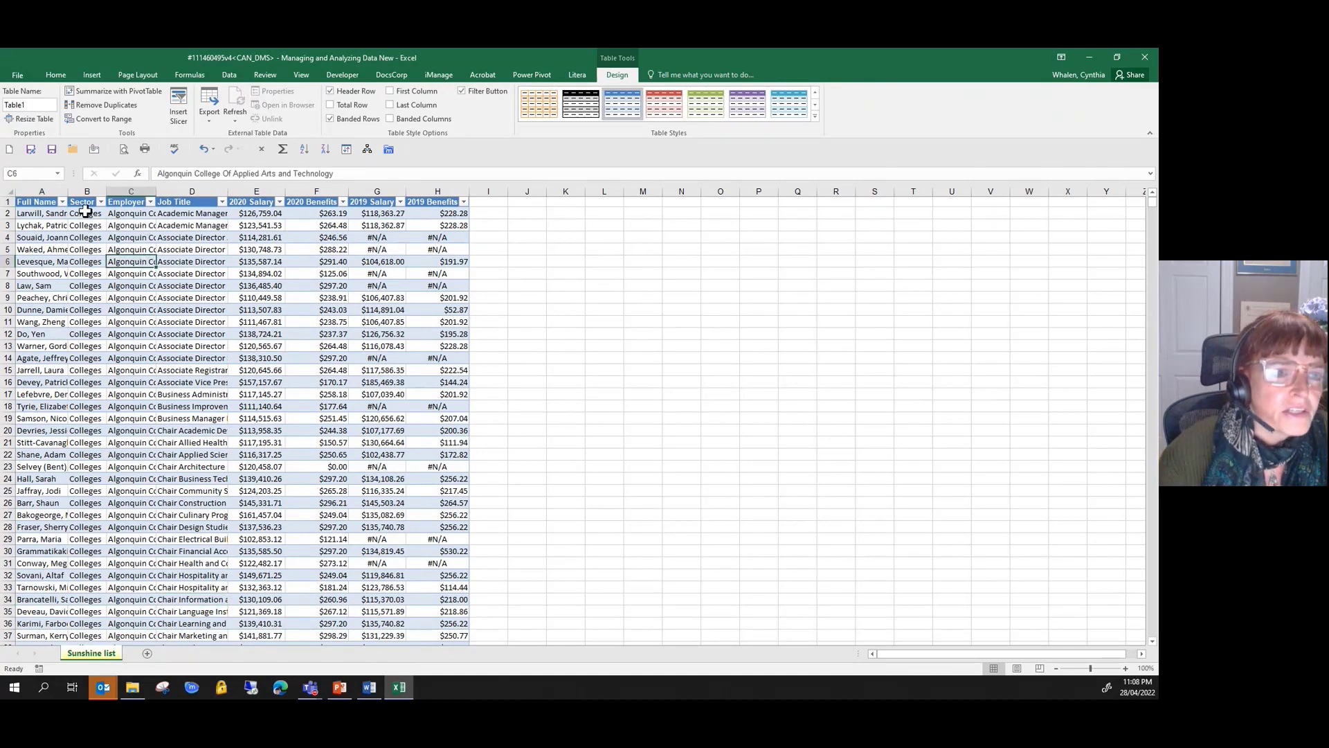
{"action": "left_click", "coordinate": [38, 212]}
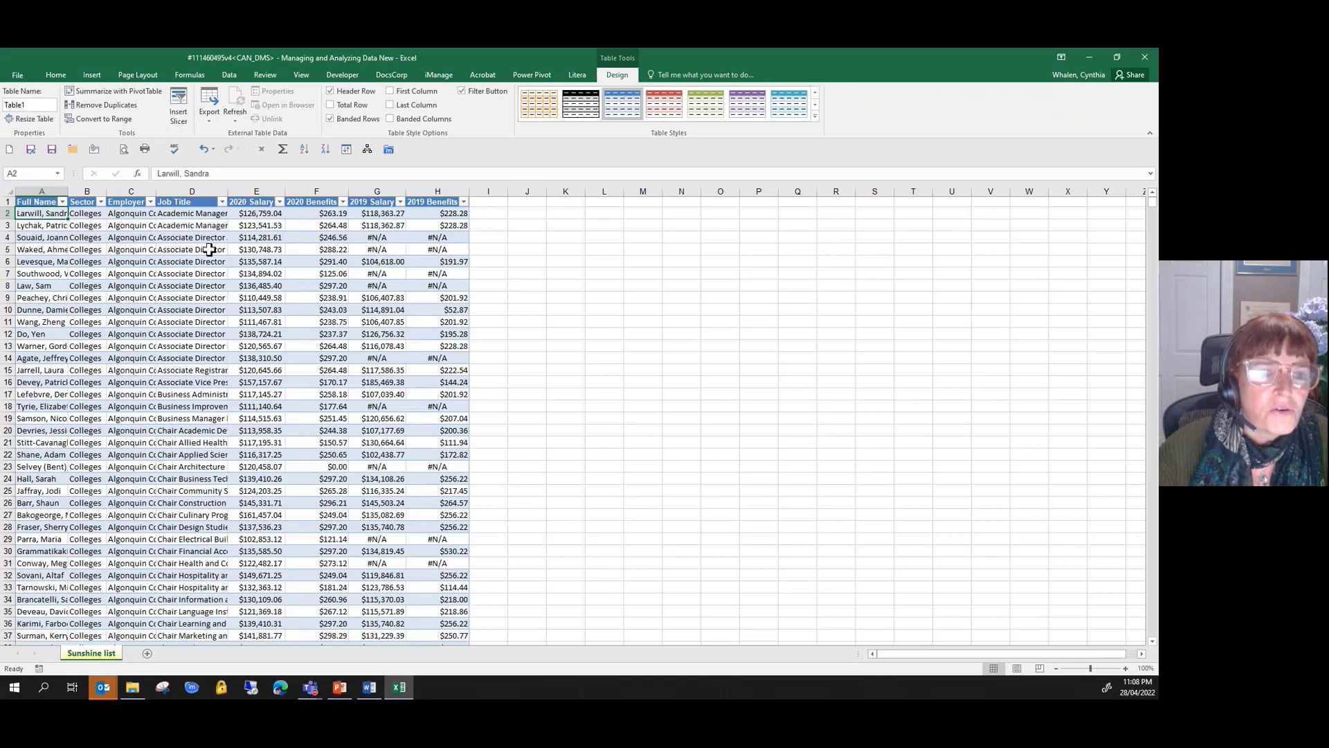
{"action": "left_click", "coordinate": [254, 249]}
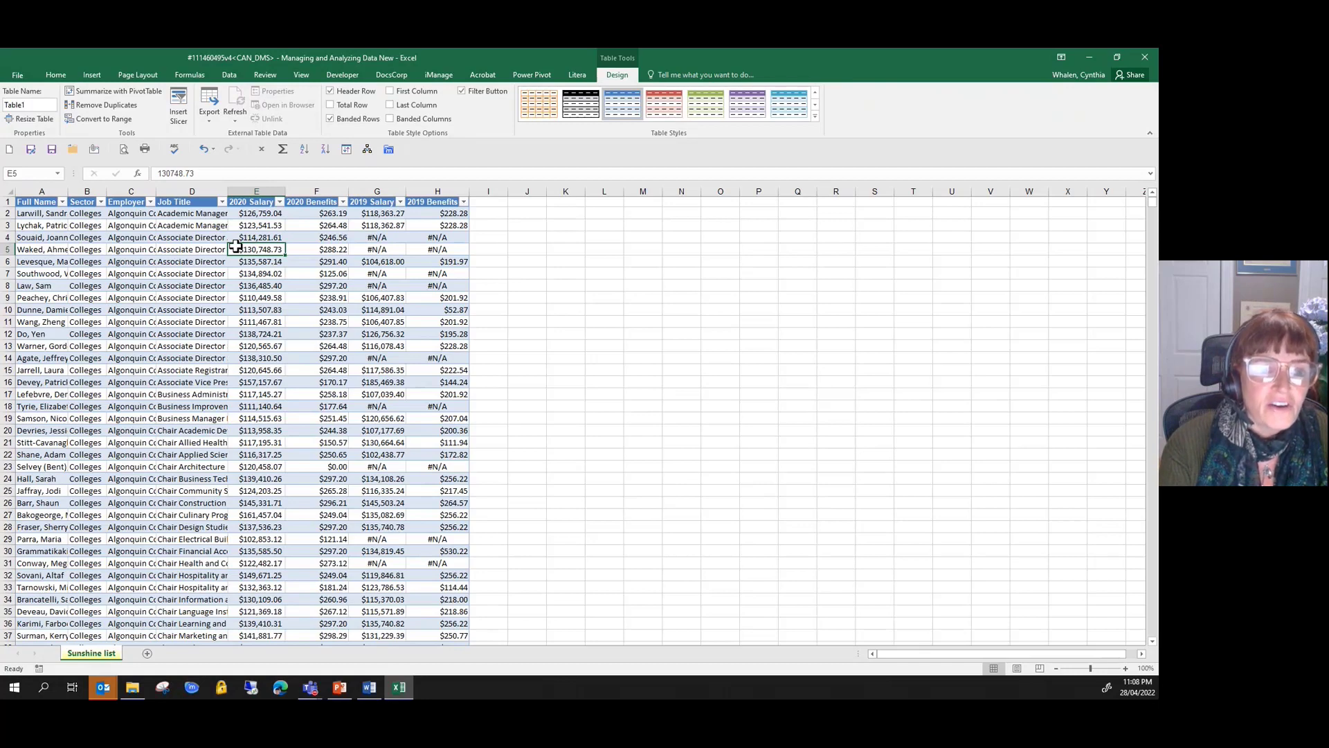
{"action": "key", "text": "ctrl+Down"}
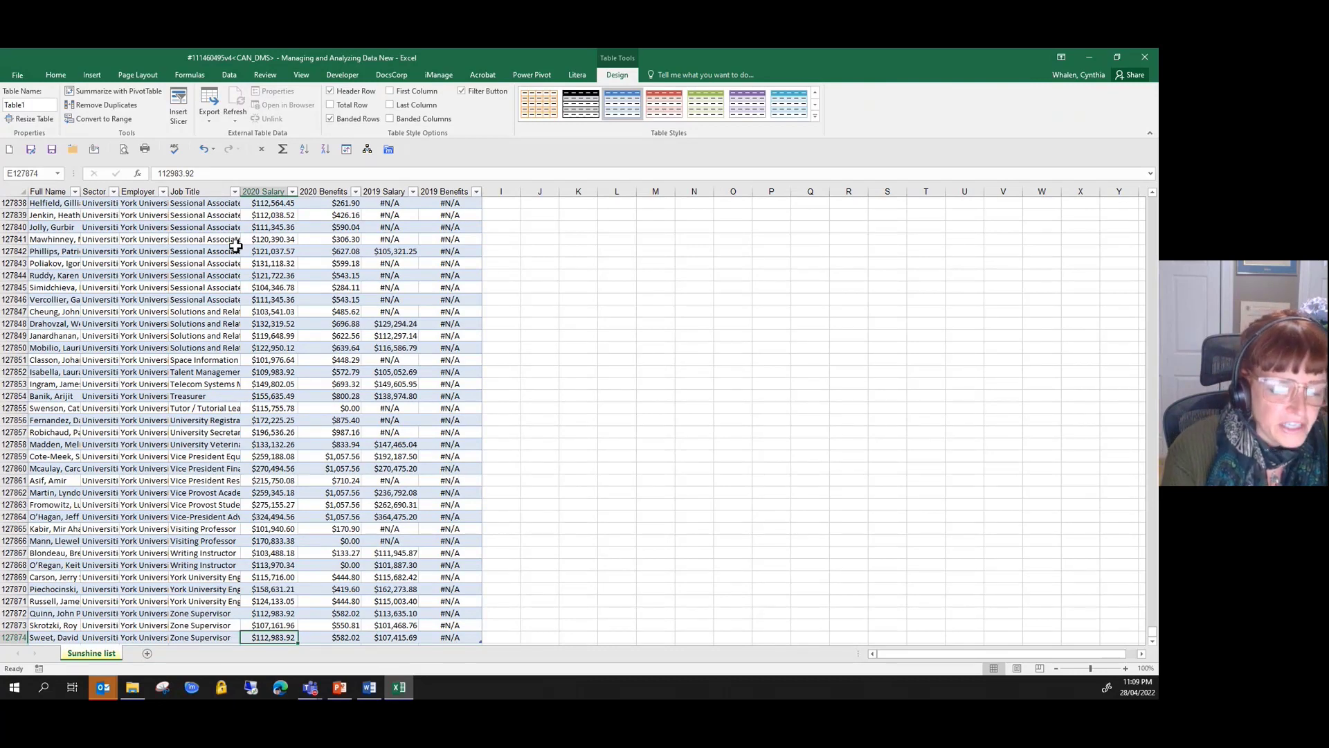
{"action": "key", "text": "ctrl+Up"}
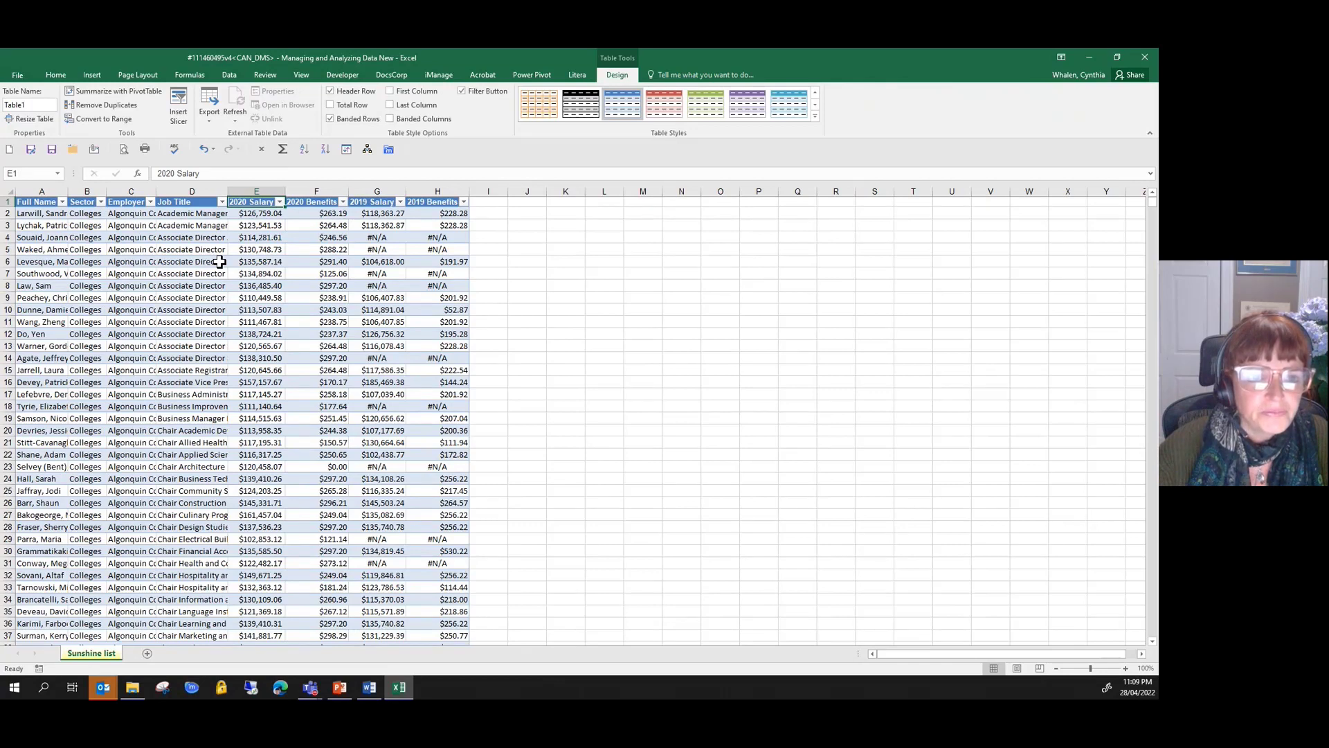
- Sort the table by 2020 Salary from largest to smallest
{"action": "left_click", "coordinate": [181, 249]}
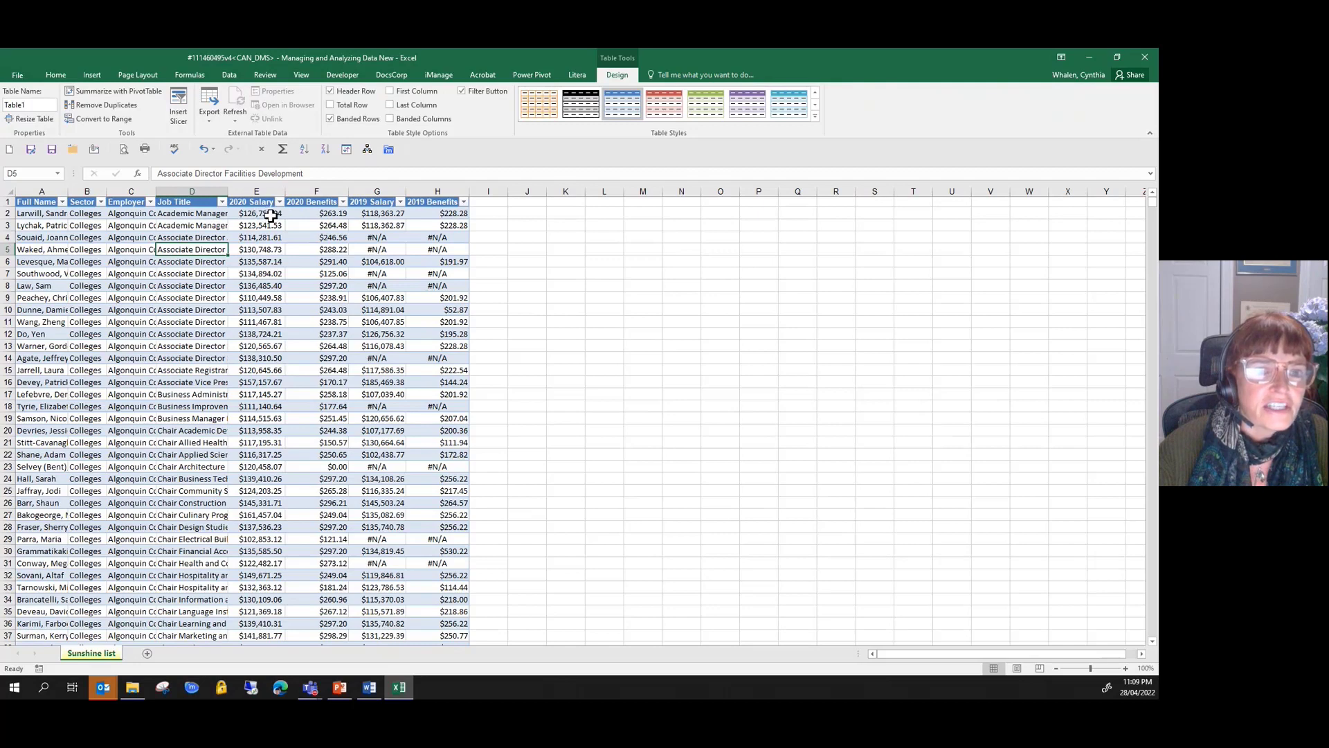
{"action": "left_click", "coordinate": [279, 202]}
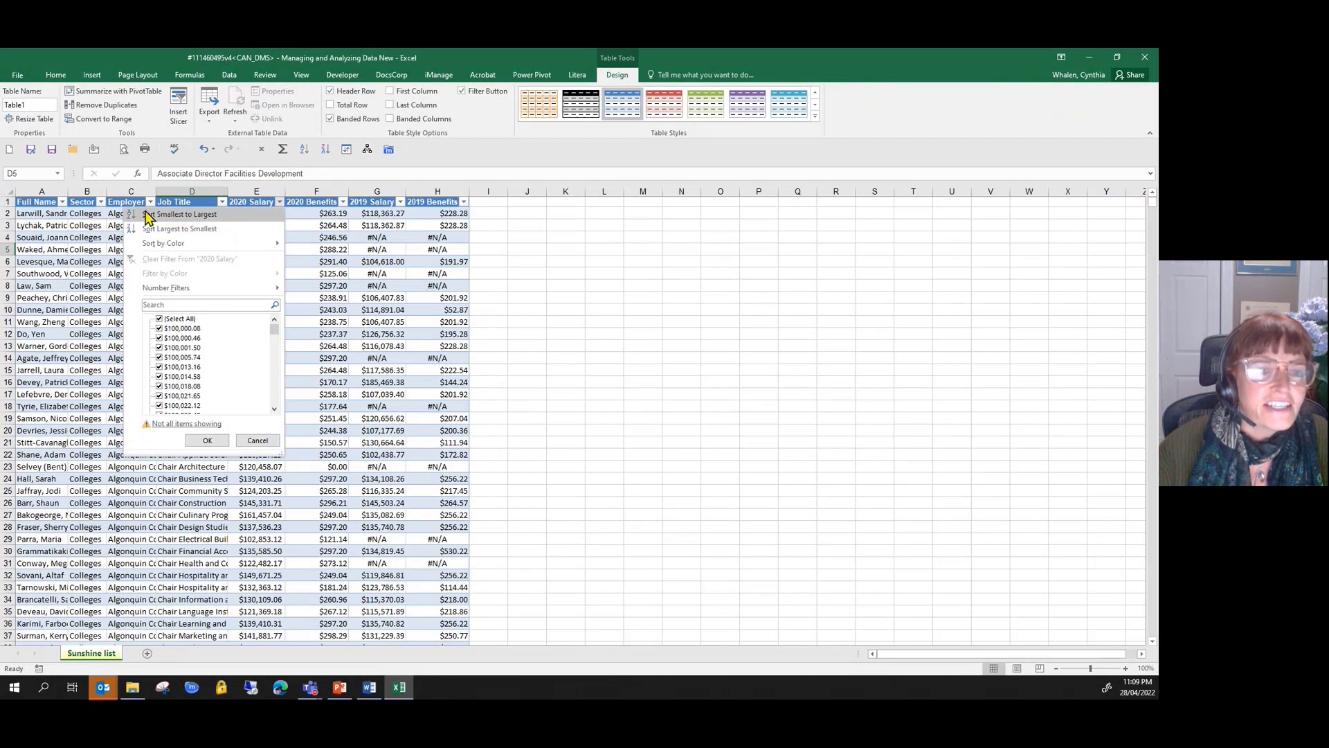
{"action": "left_click", "coordinate": [194, 229]}
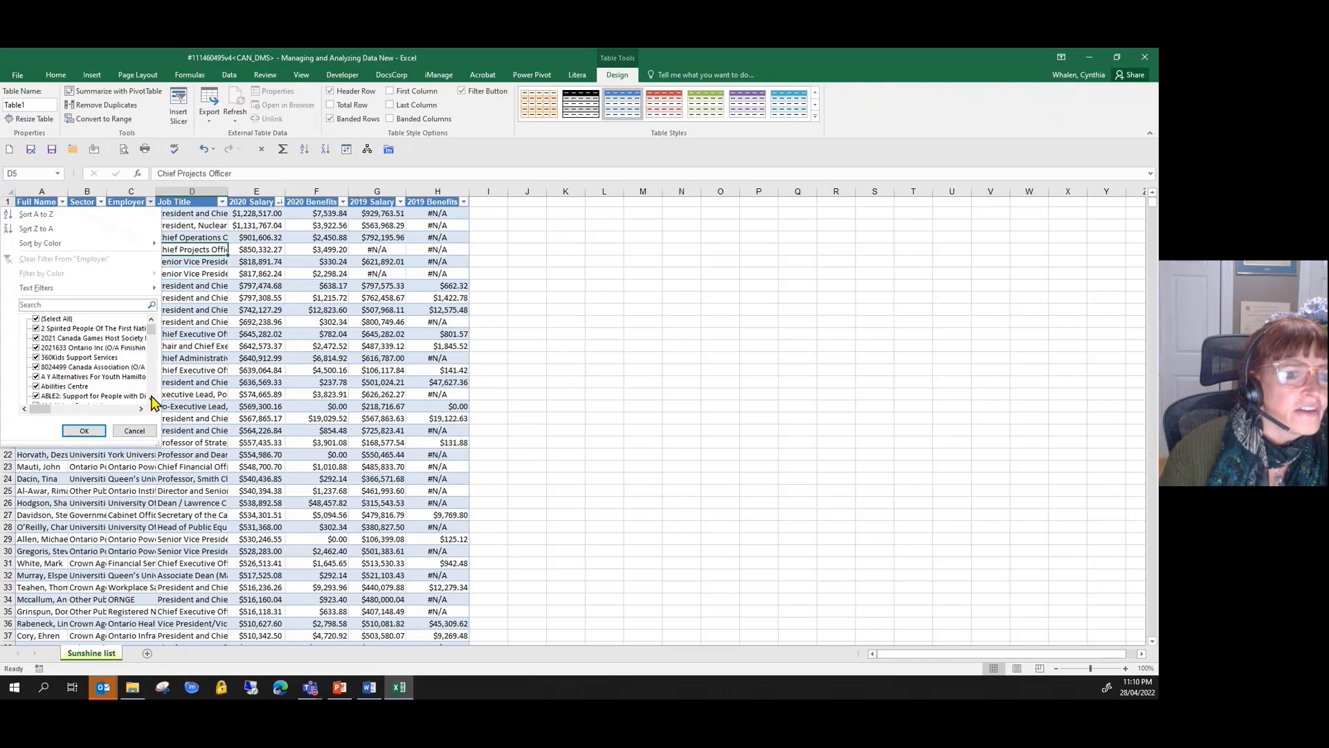
- Filter the Employer column to only Algoma Family Services and the Algoma Nurse Practitioner Led and Algonquin And Lakeshore Catholic entries
{"action": "left_click", "coordinate": [36, 319]}
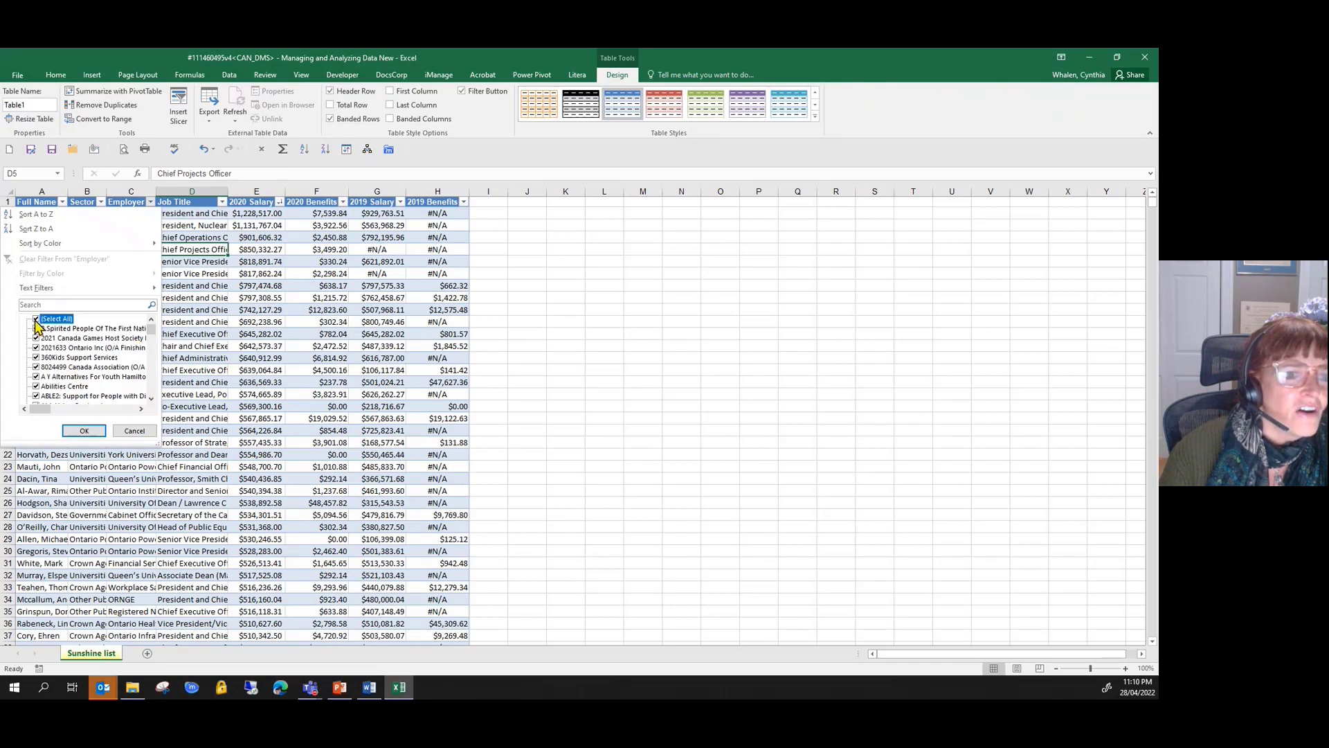
{"action": "scroll", "coordinate": [95, 381], "scroll_direction": "down", "scroll_amount": 5}
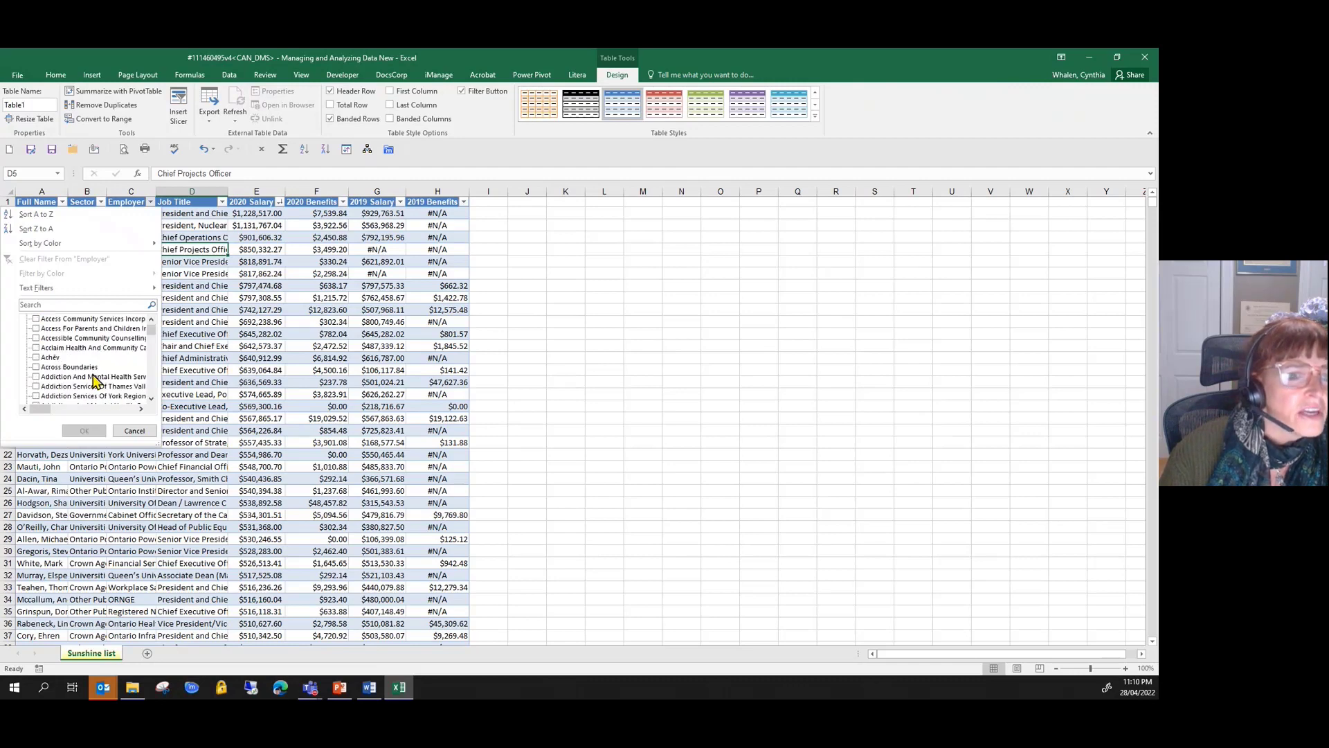
{"action": "scroll", "coordinate": [95, 381], "scroll_direction": "down", "scroll_amount": 4}
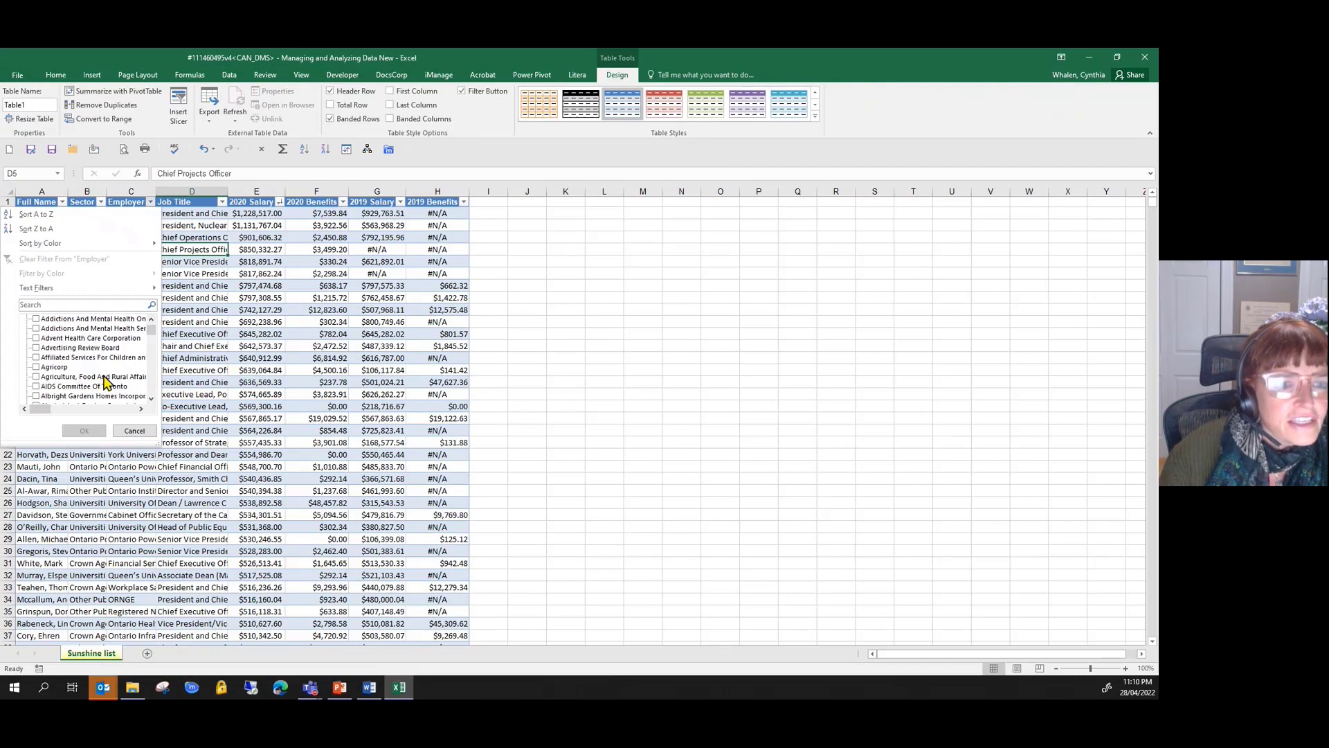
{"action": "scroll", "coordinate": [105, 383], "scroll_direction": "down", "scroll_amount": 1}
{"action": "scroll", "coordinate": [106, 382], "scroll_direction": "down", "scroll_amount": 2}
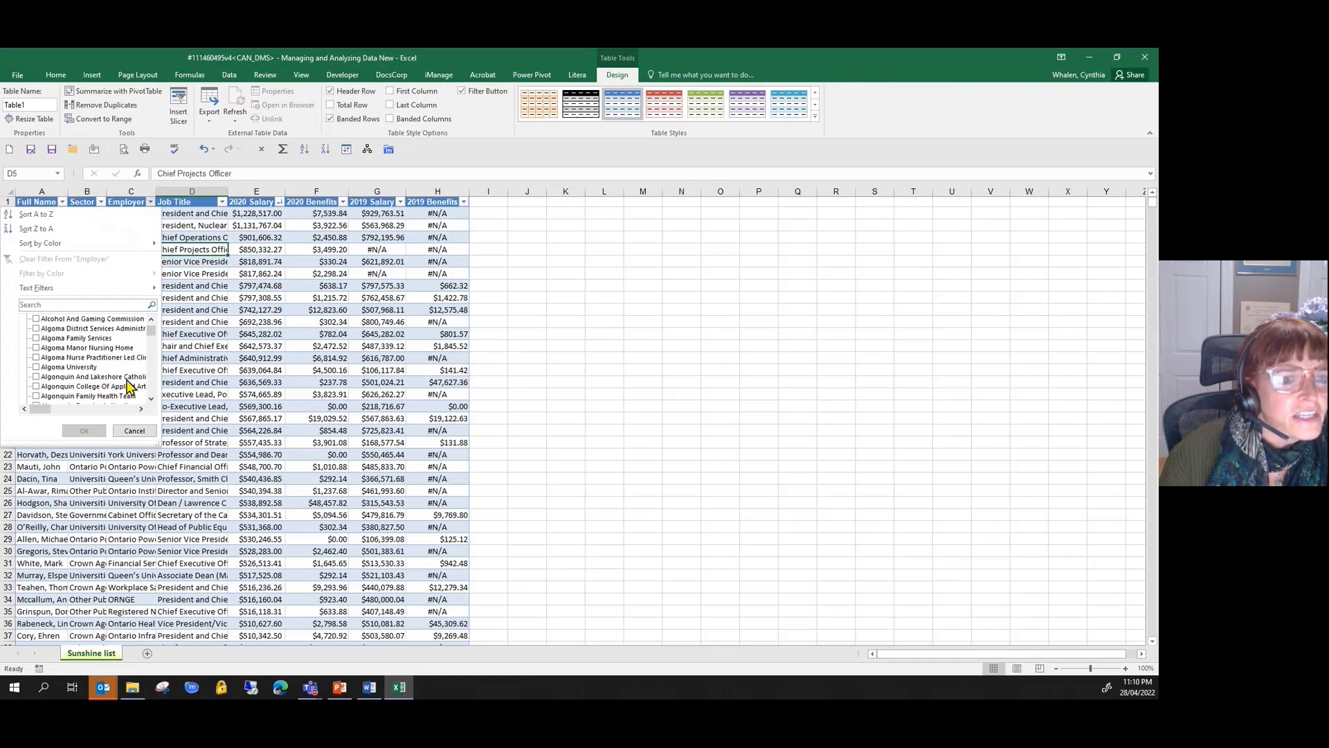
{"action": "left_click", "coordinate": [38, 377]}
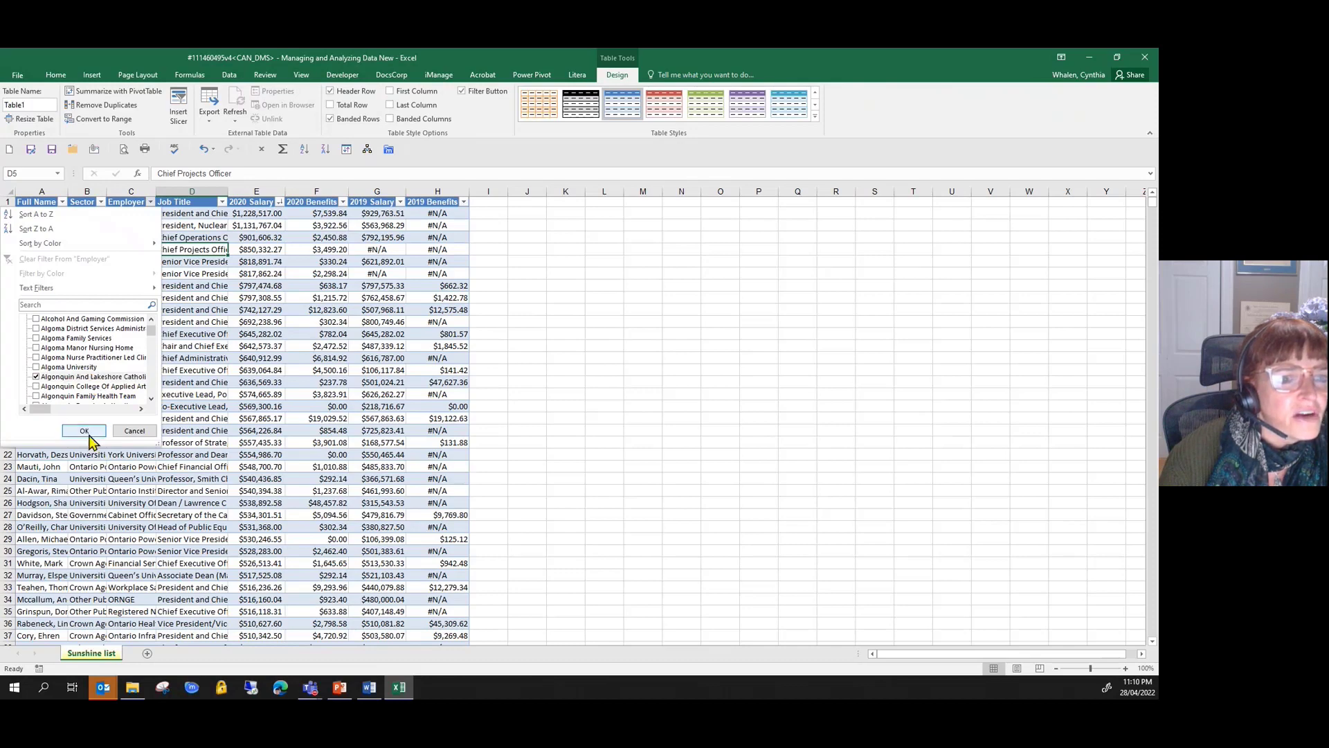
{"action": "left_click", "coordinate": [36, 357]}
{"action": "left_click", "coordinate": [37, 338]}
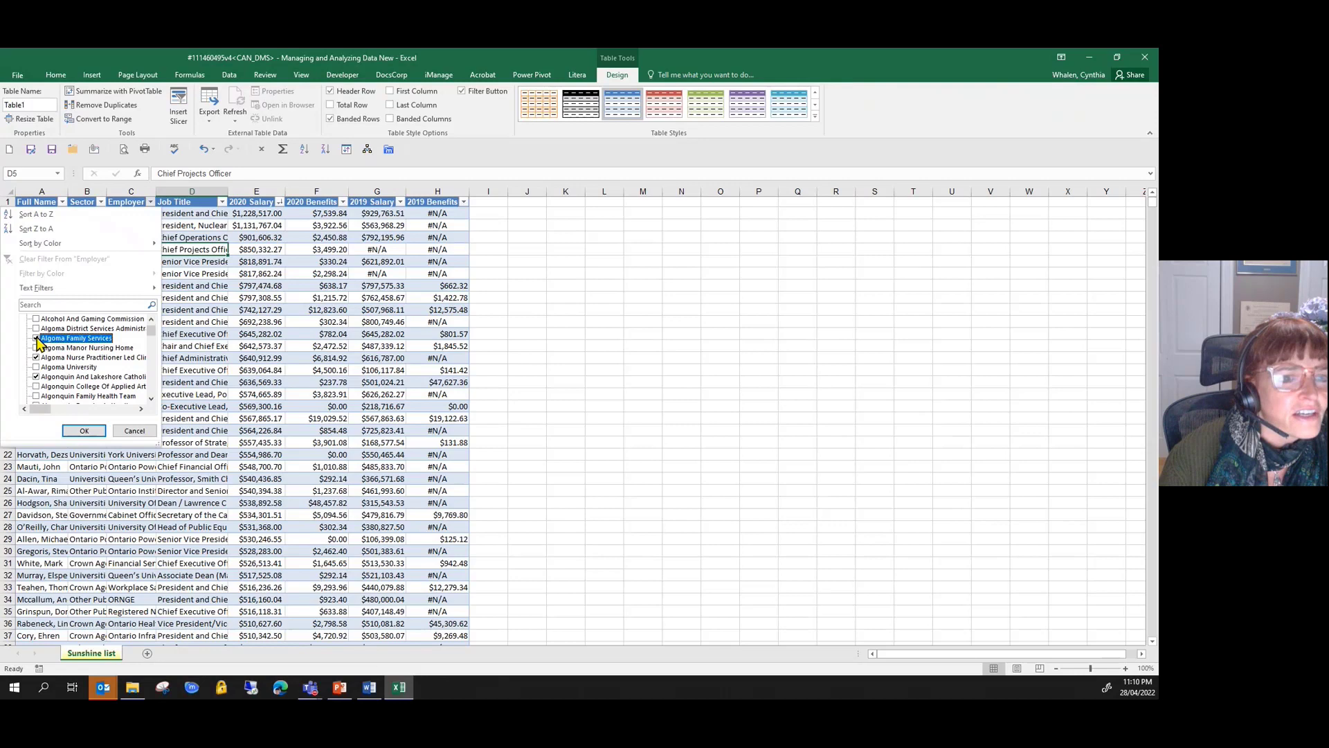
{"action": "left_click", "coordinate": [84, 431]}
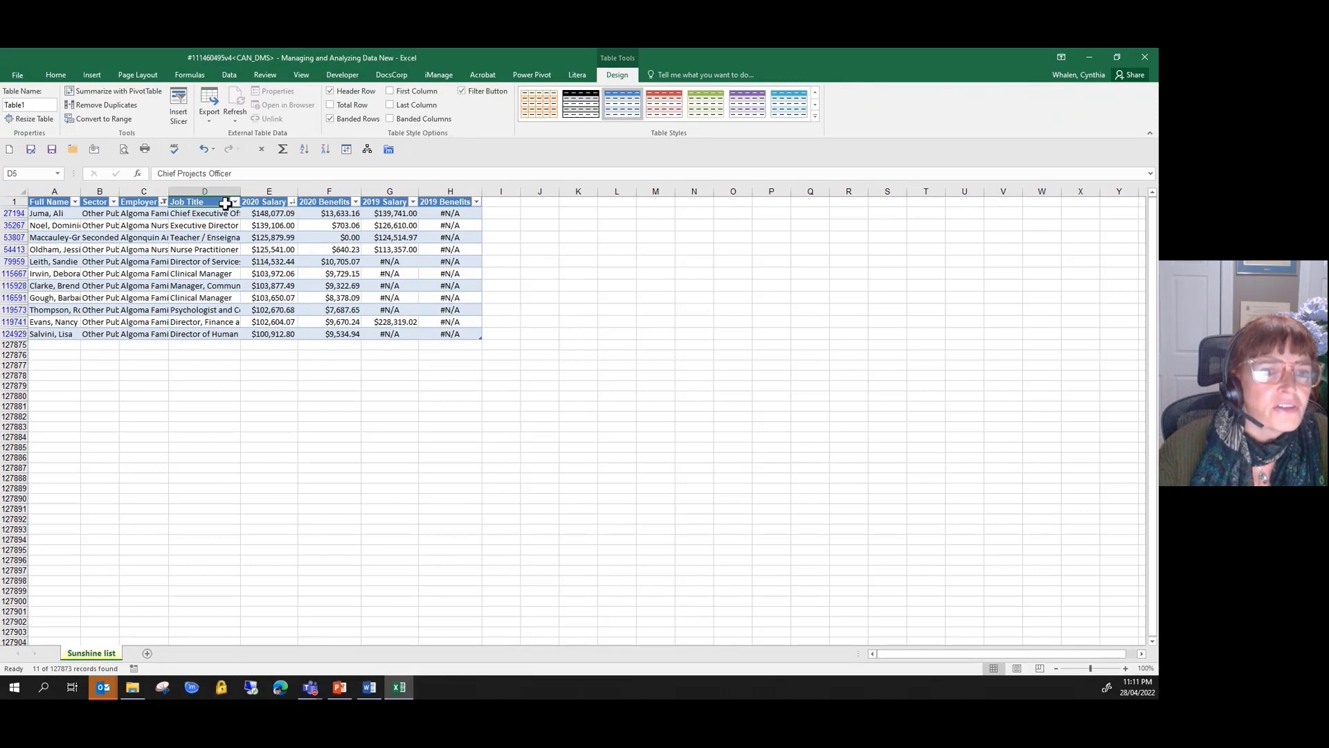
- Clear the filter from the Employer column
{"action": "left_click", "coordinate": [164, 201]}
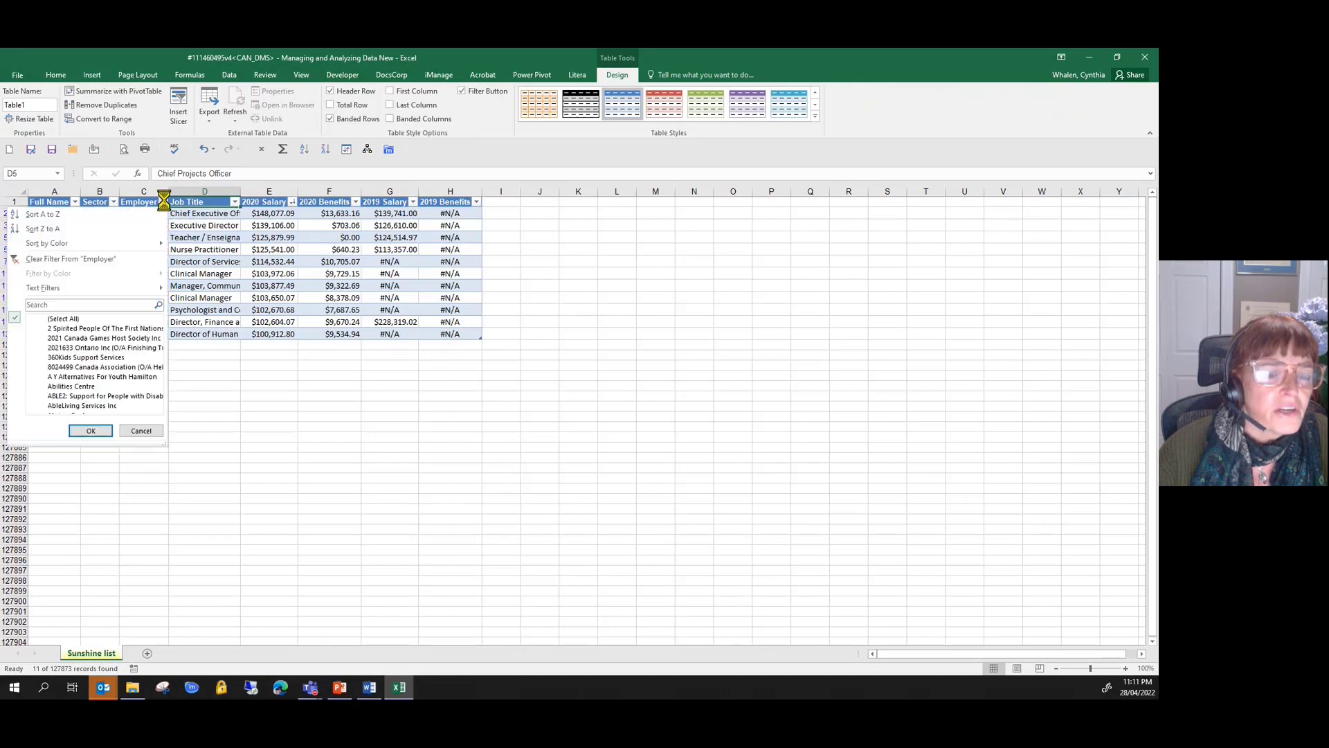
{"action": "left_click", "coordinate": [102, 260]}
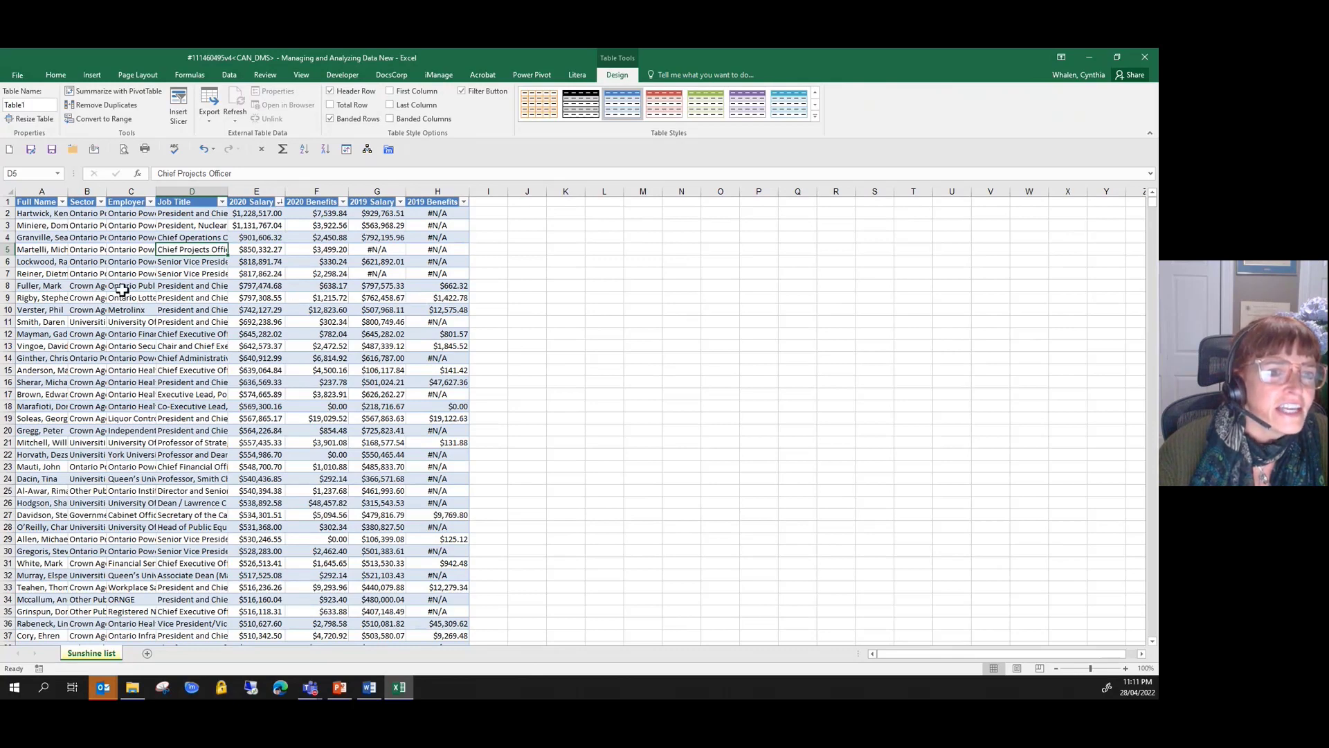
- Filter the Job Title column to entries containing "lawyer"
{"action": "left_click", "coordinate": [223, 202]}
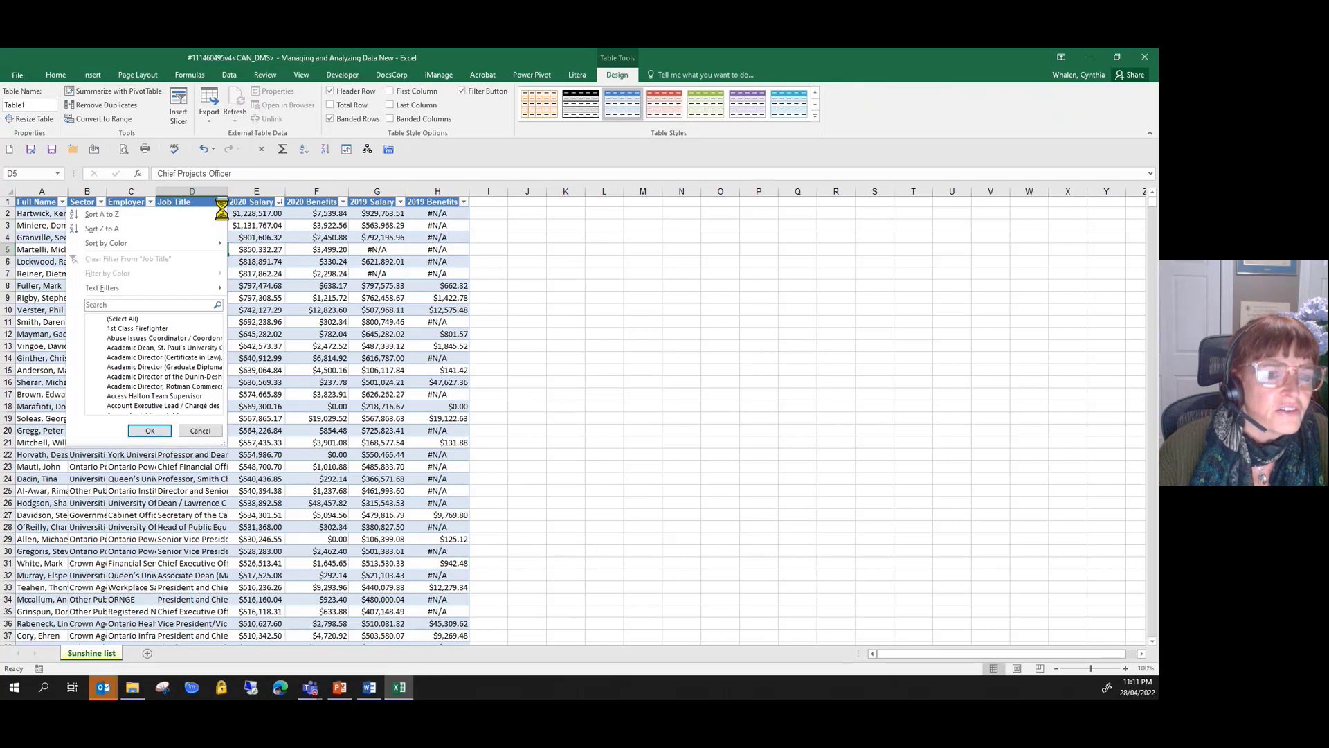
{"action": "left_click", "coordinate": [100, 305]}
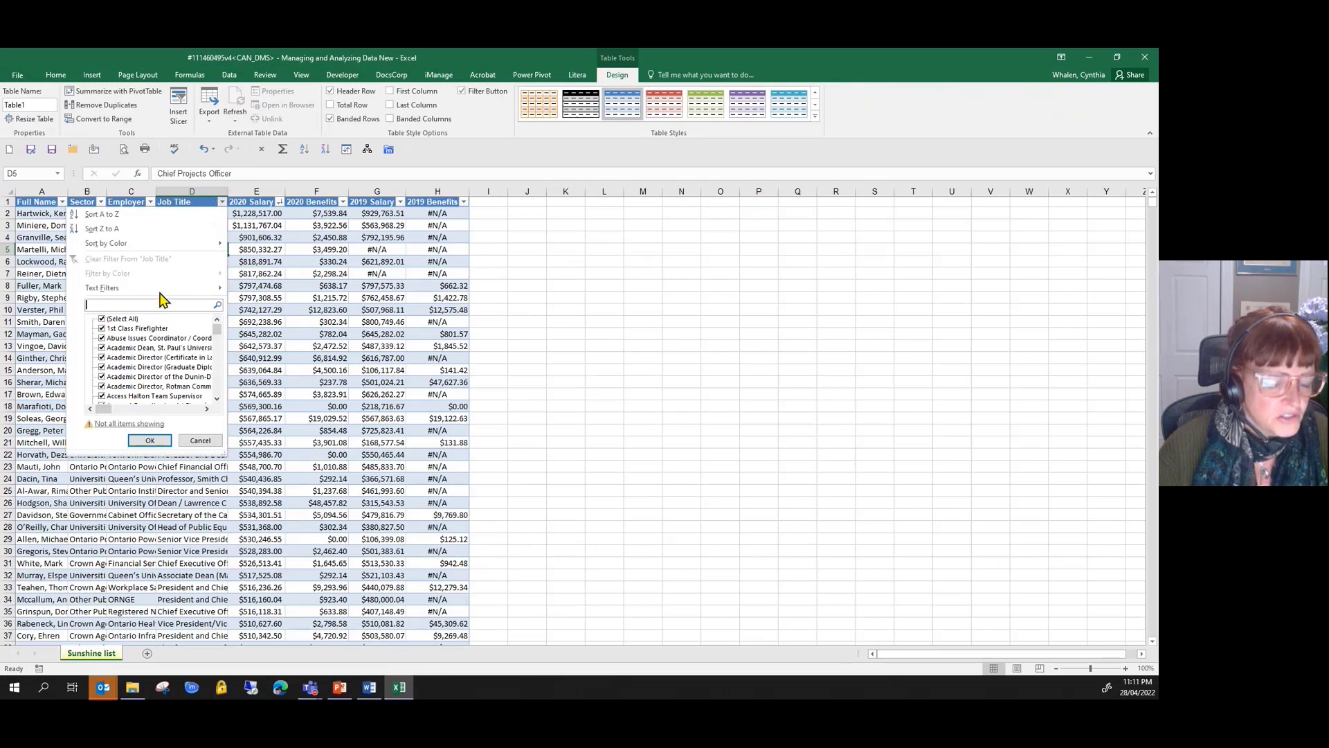
{"action": "type", "text": "law"}
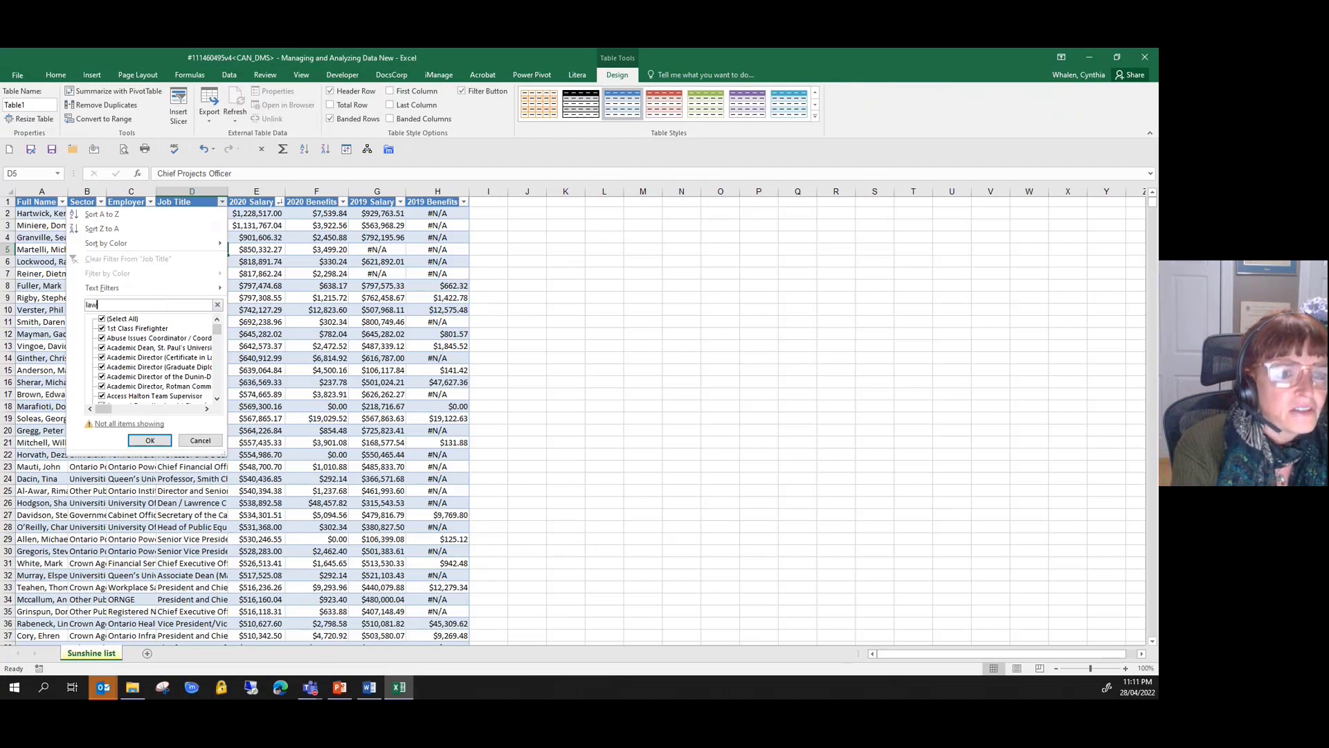
{"action": "type", "text": "yer"}
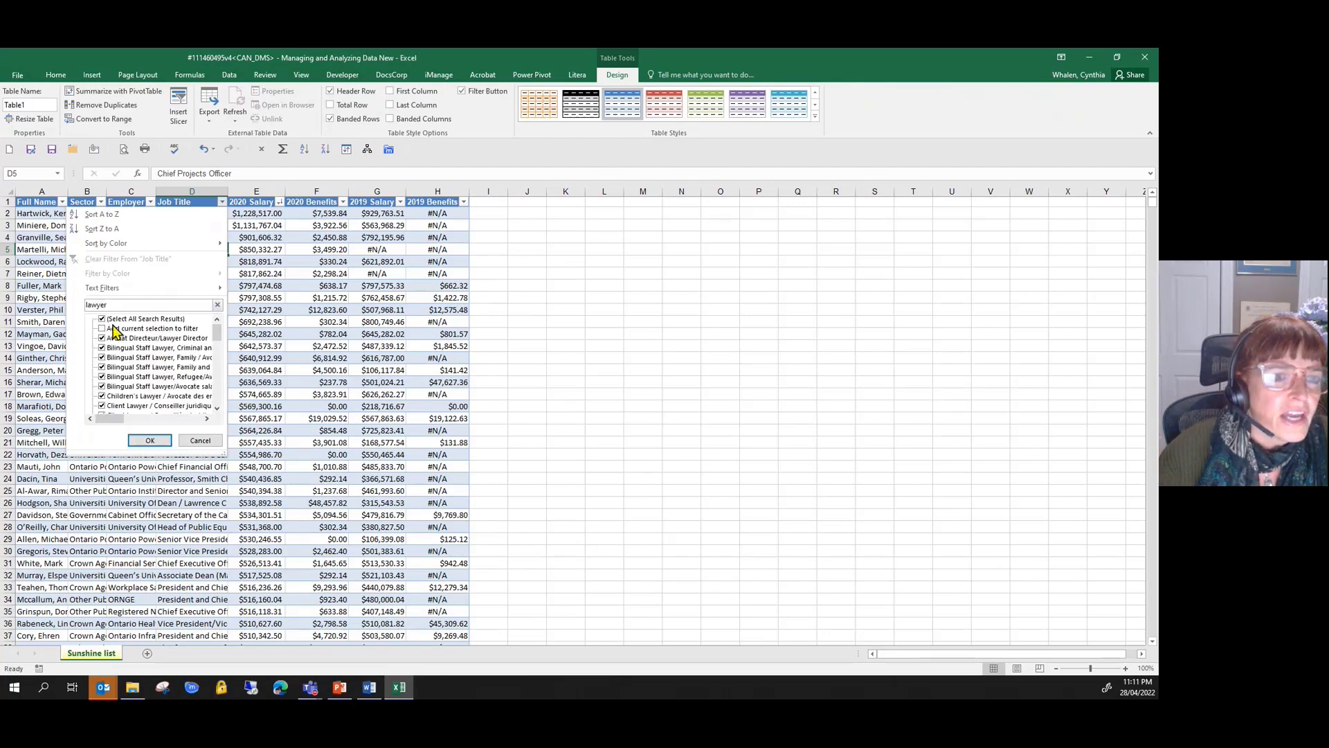
{"action": "left_click", "coordinate": [150, 441]}
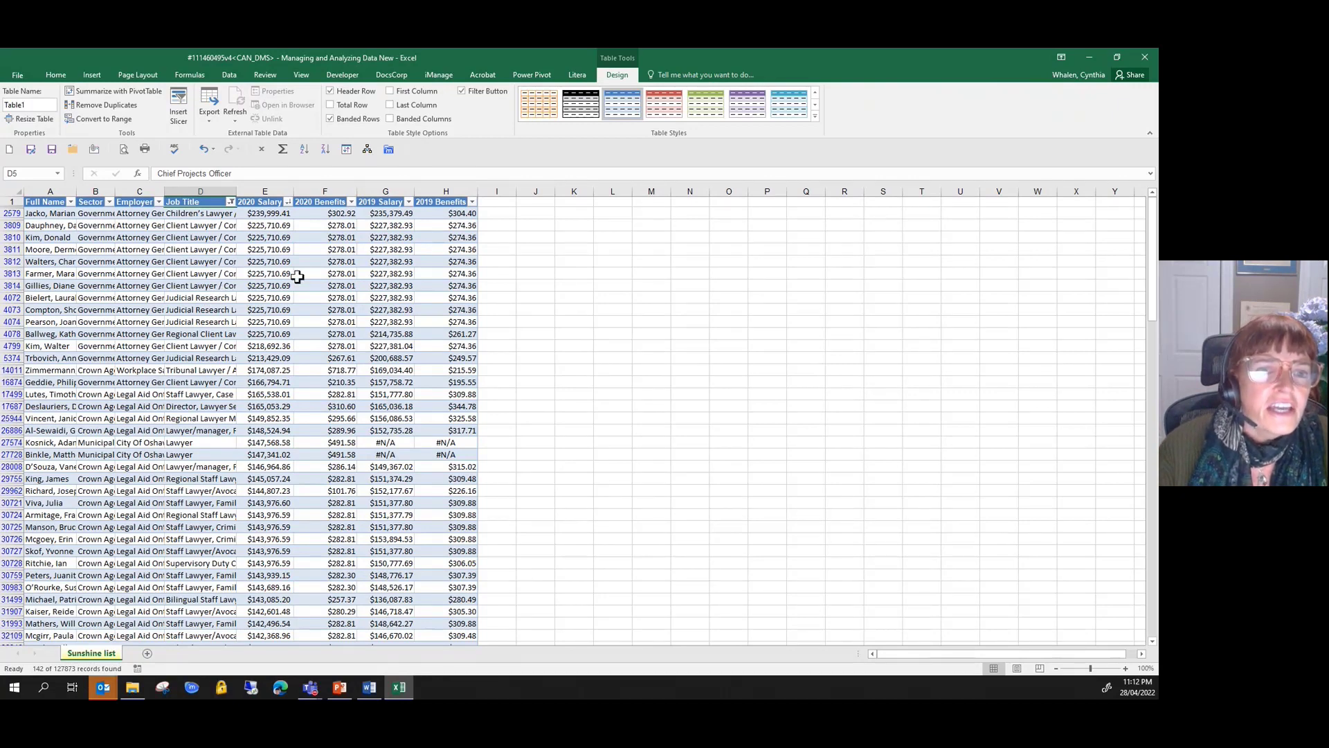
- Filter the 2020 Salary column to amounts greater than 250000 with a number filter
{"action": "left_click", "coordinate": [288, 202]}
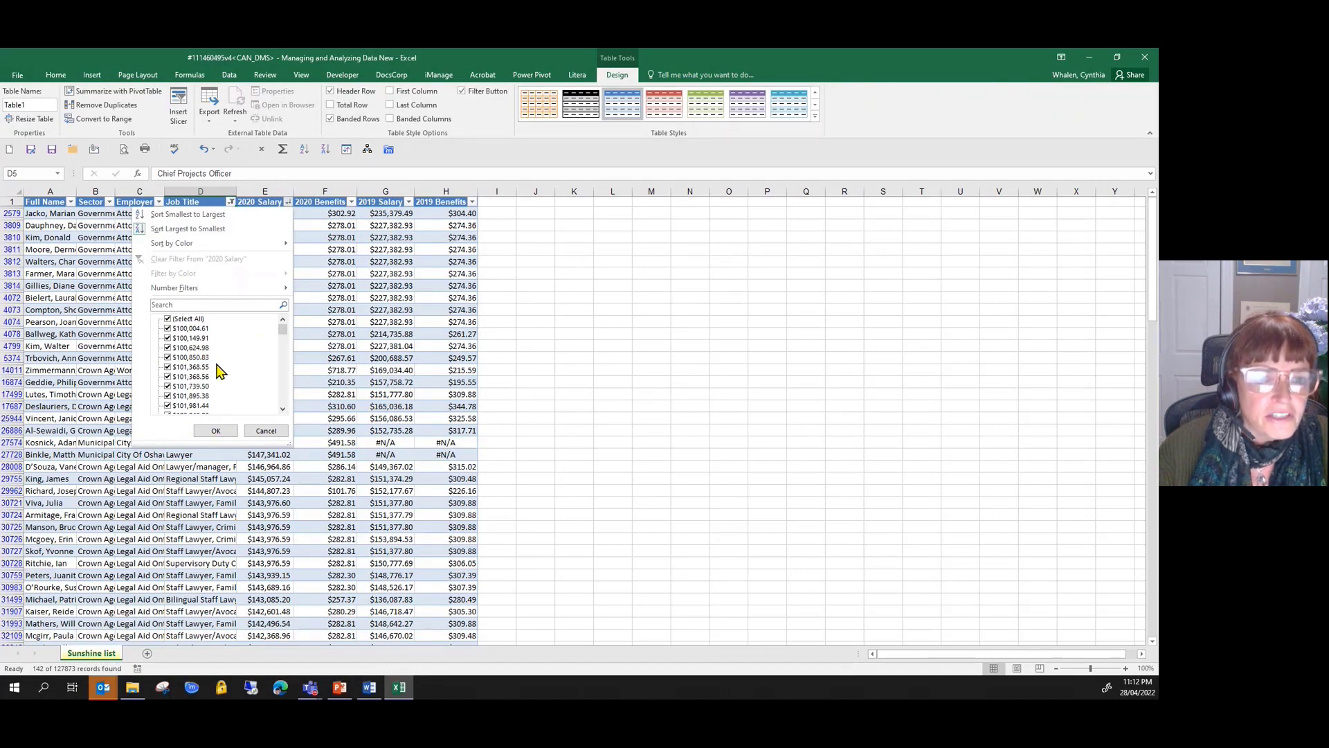
{"action": "mouse_move", "coordinate": [288, 291]}
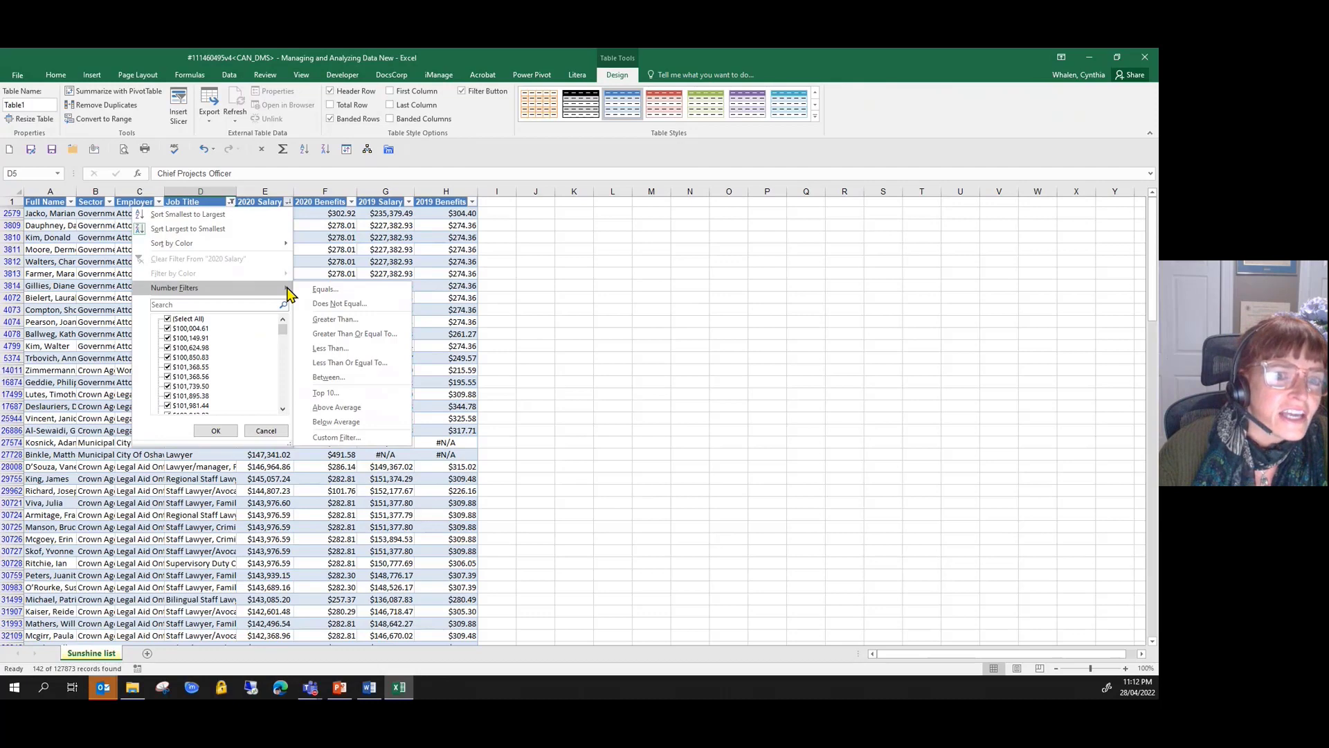
{"action": "left_click", "coordinate": [328, 320]}
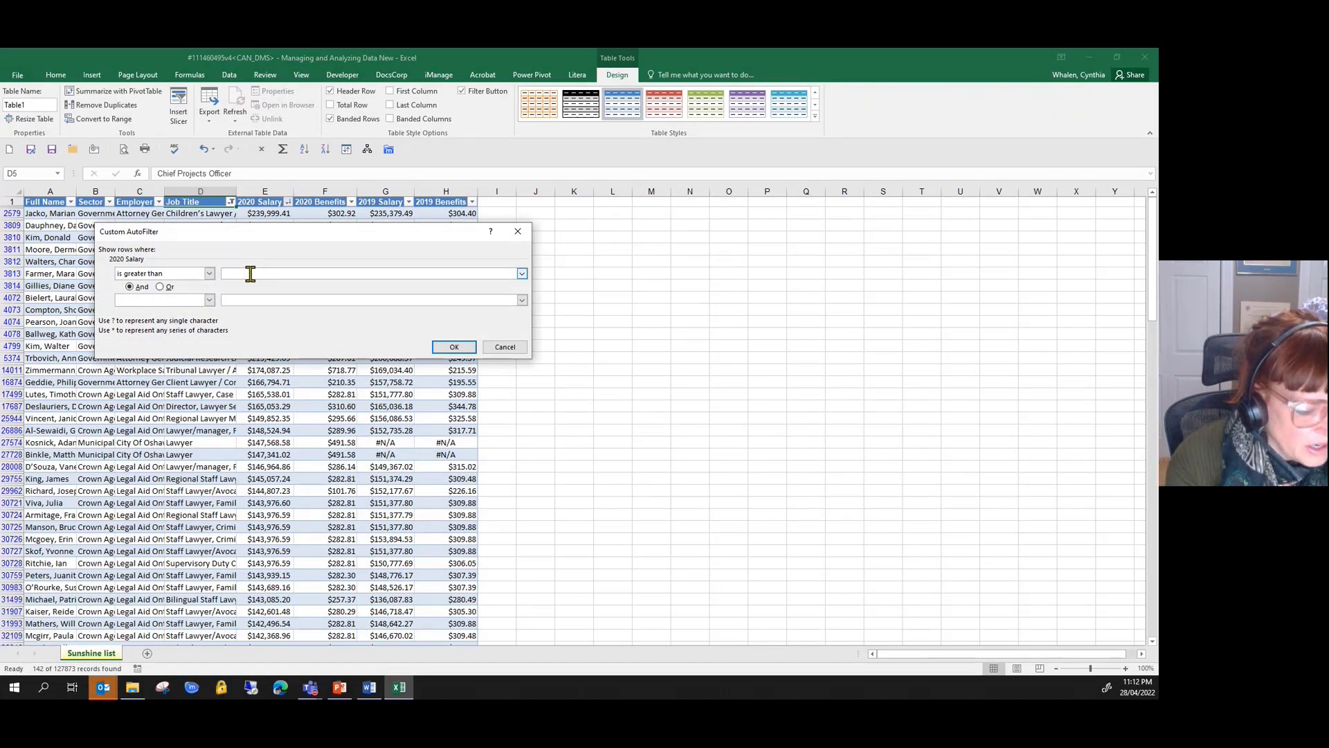
{"action": "type", "text": "250000"}
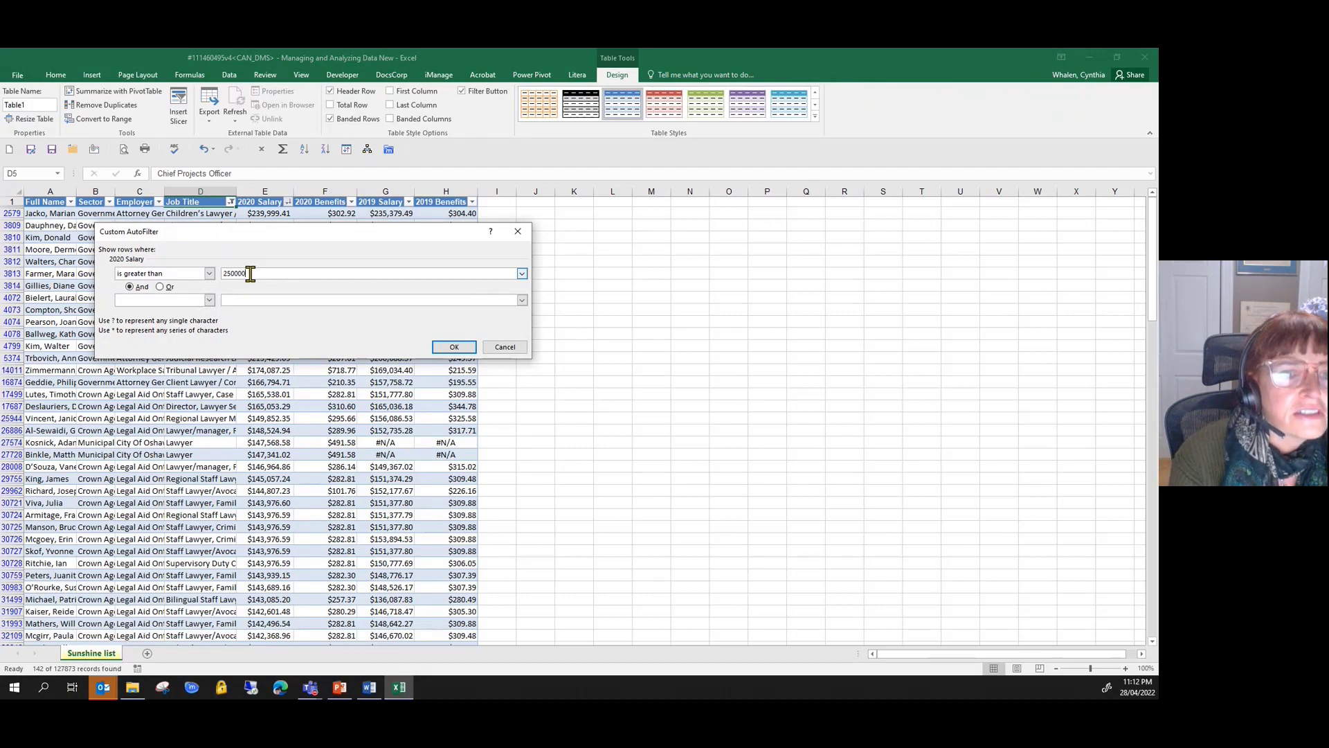
{"action": "left_click", "coordinate": [455, 348]}
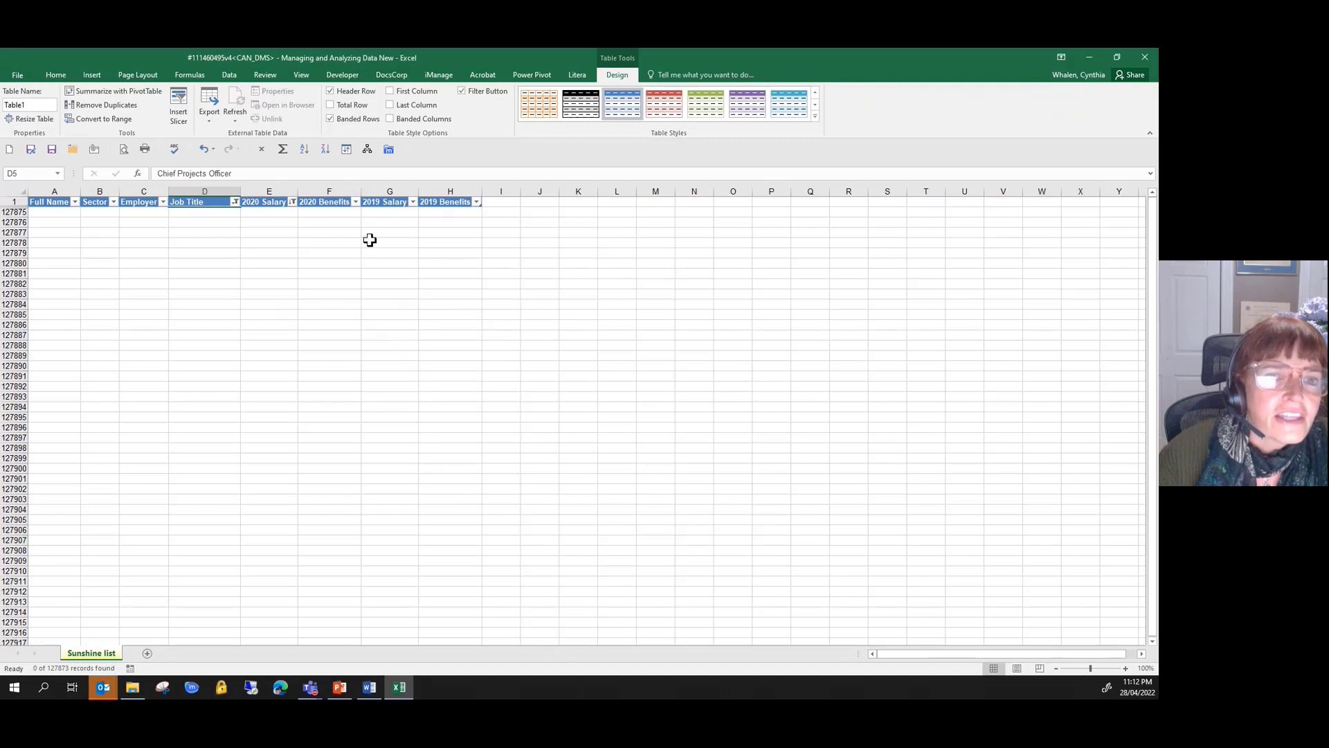
- Reset the 2020 Salary filter by selecting all values again, keeping the lawyer filter on Job Title
{"action": "left_click", "coordinate": [292, 202]}
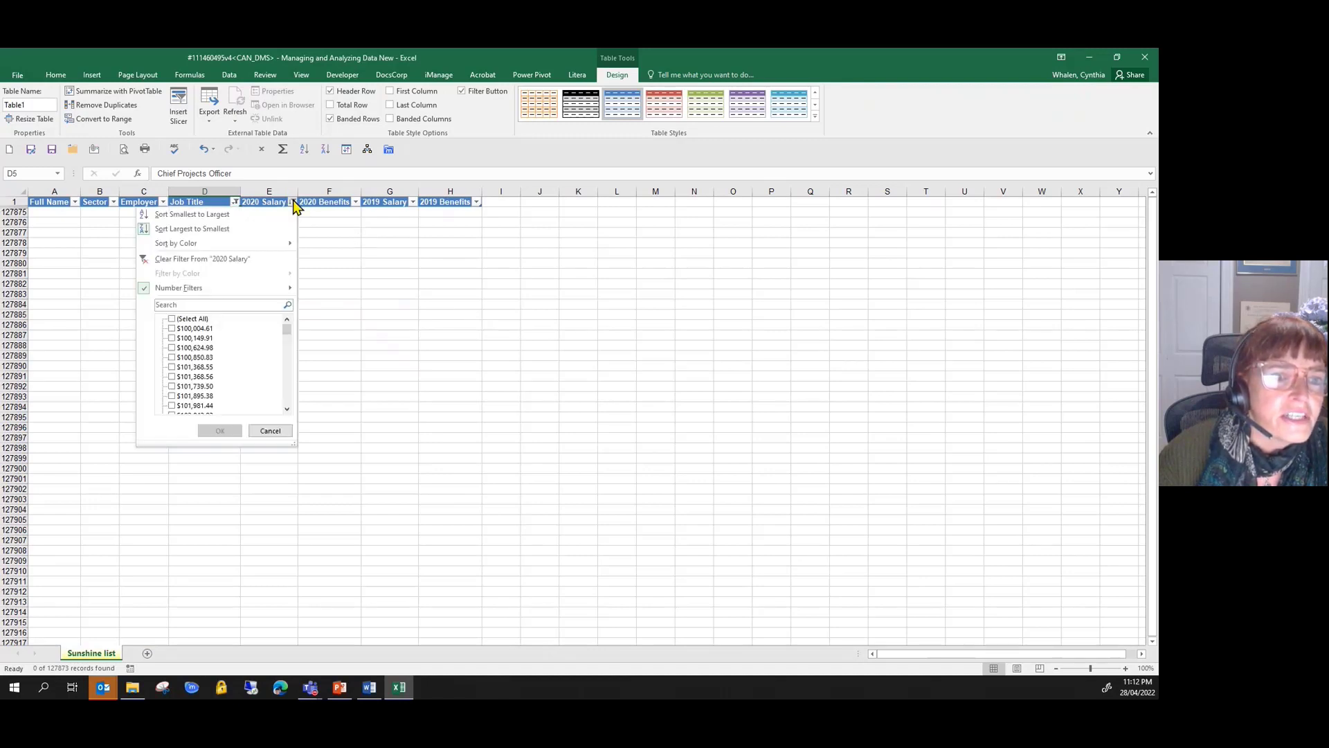
{"action": "left_click", "coordinate": [205, 320]}
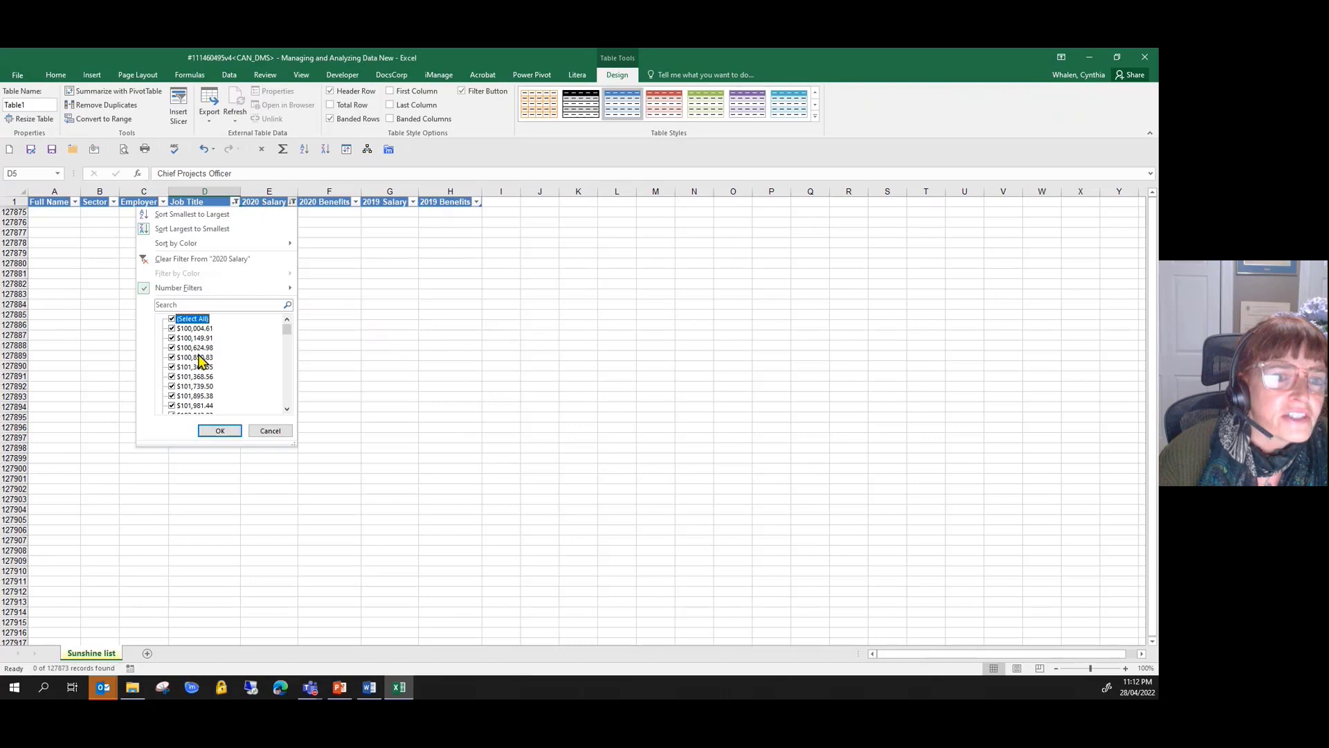
{"action": "left_click", "coordinate": [220, 432]}
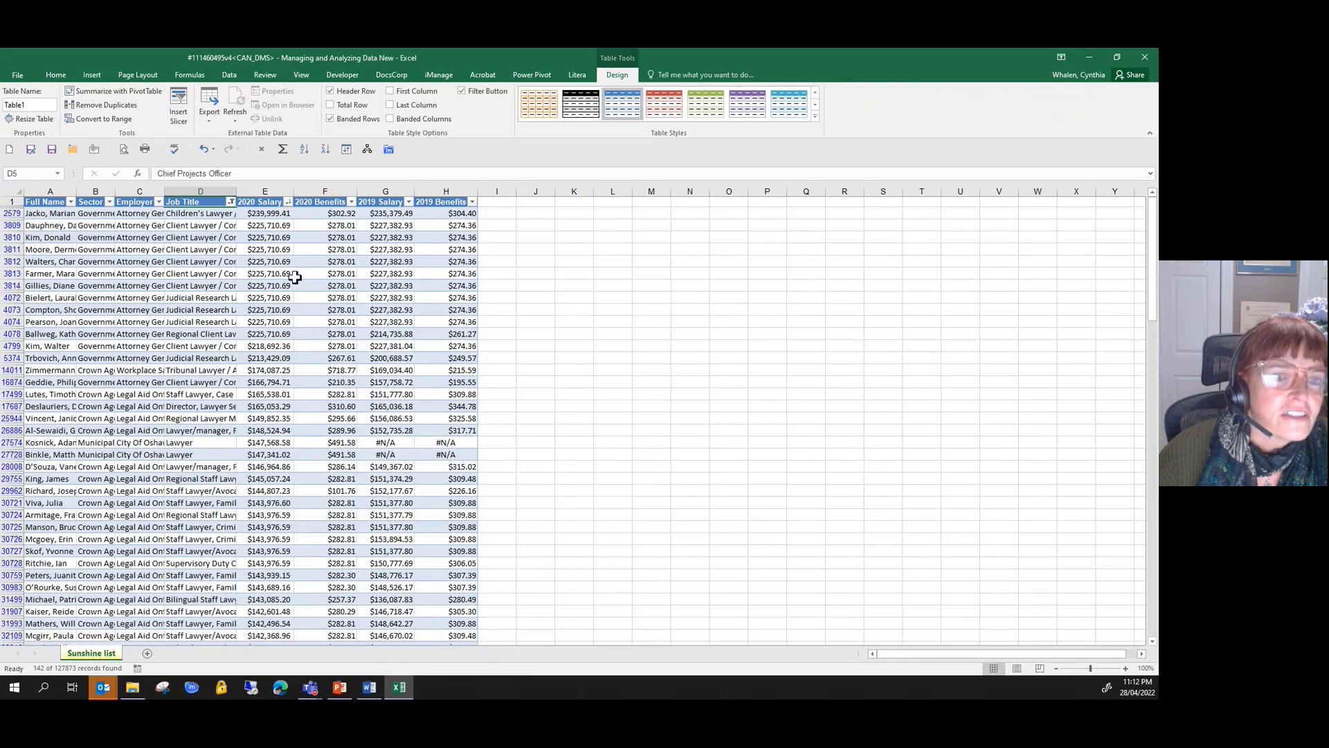
- Apply a number filter to the 2020 Salary column for amounts greater than 150000
{"action": "left_click", "coordinate": [288, 202]}
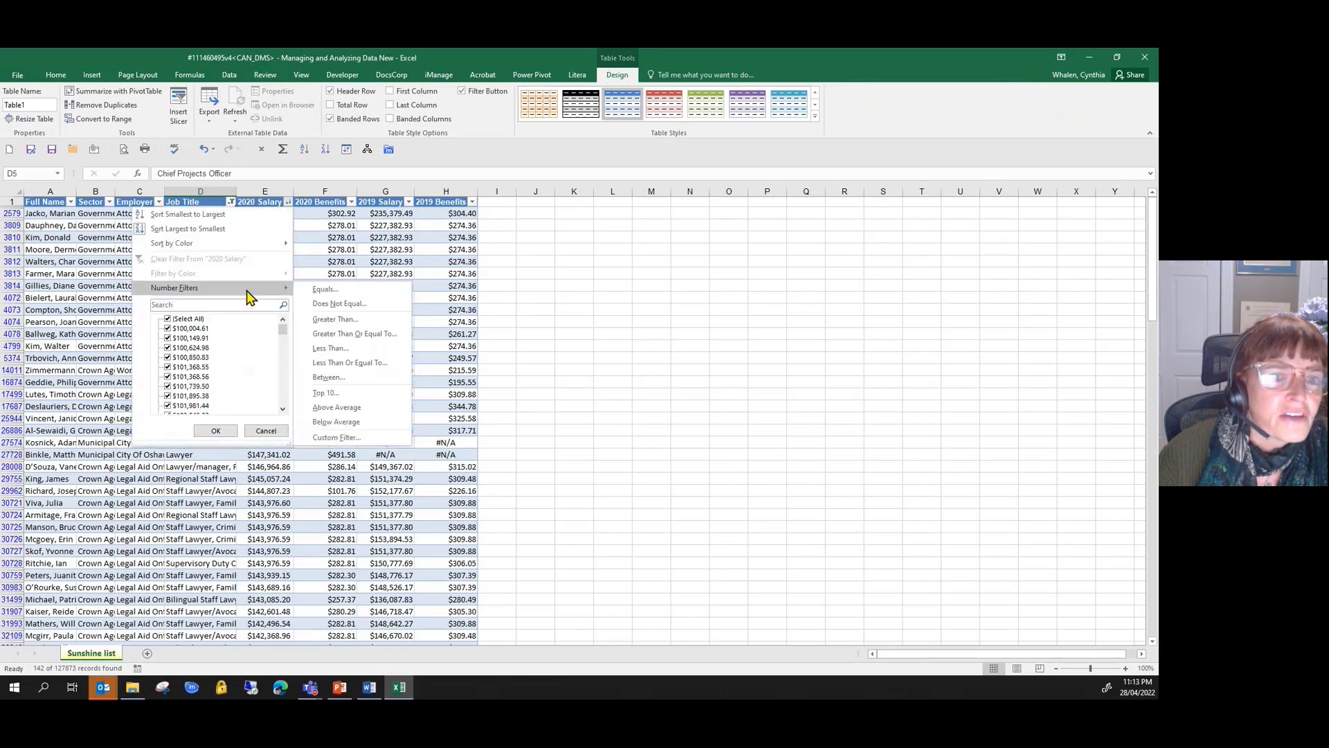
{"action": "left_click", "coordinate": [336, 320]}
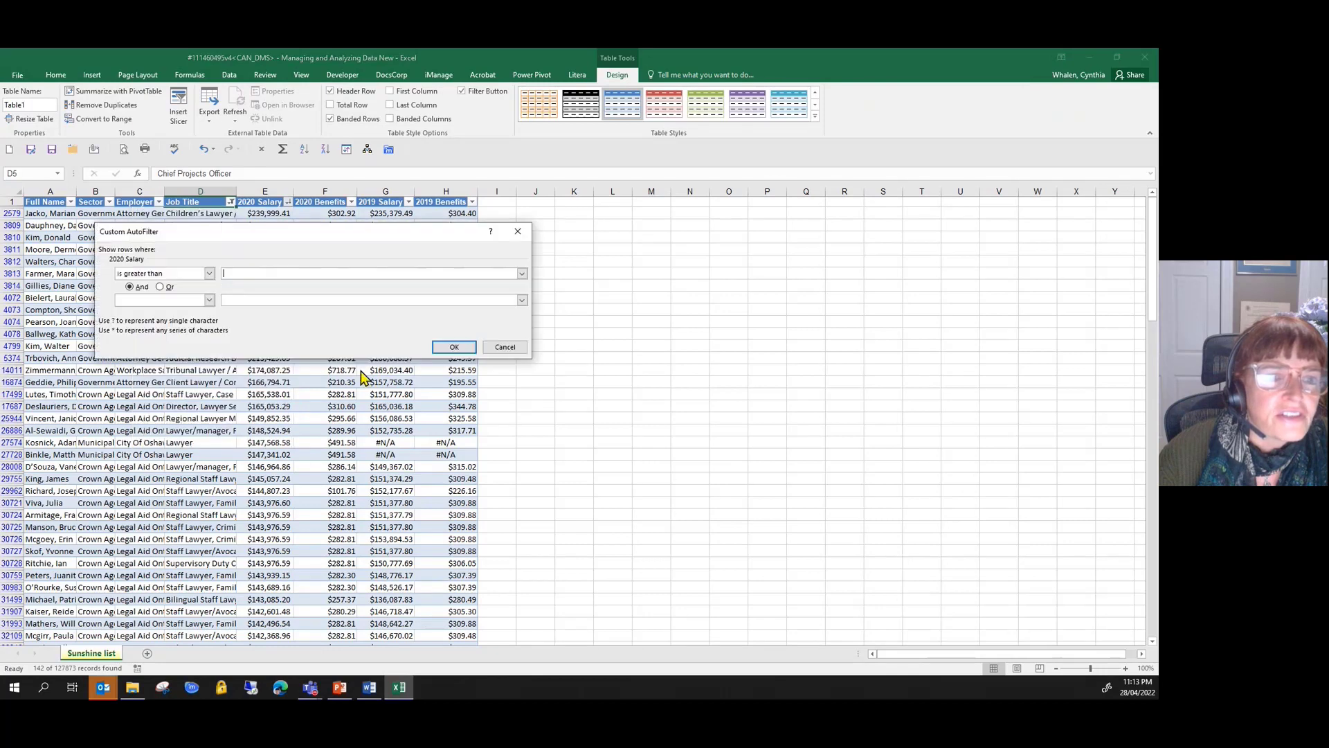
{"action": "type", "text": "1"}
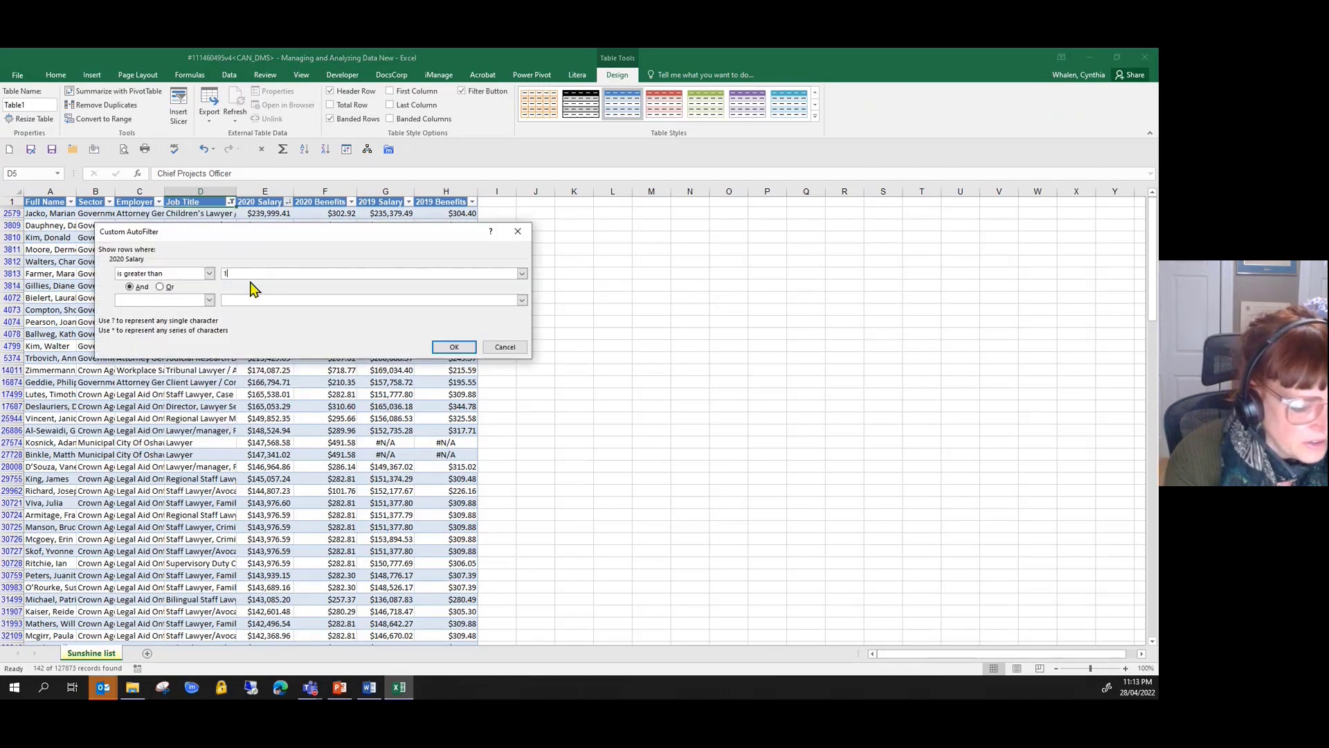
{"action": "type", "text": "5000"}
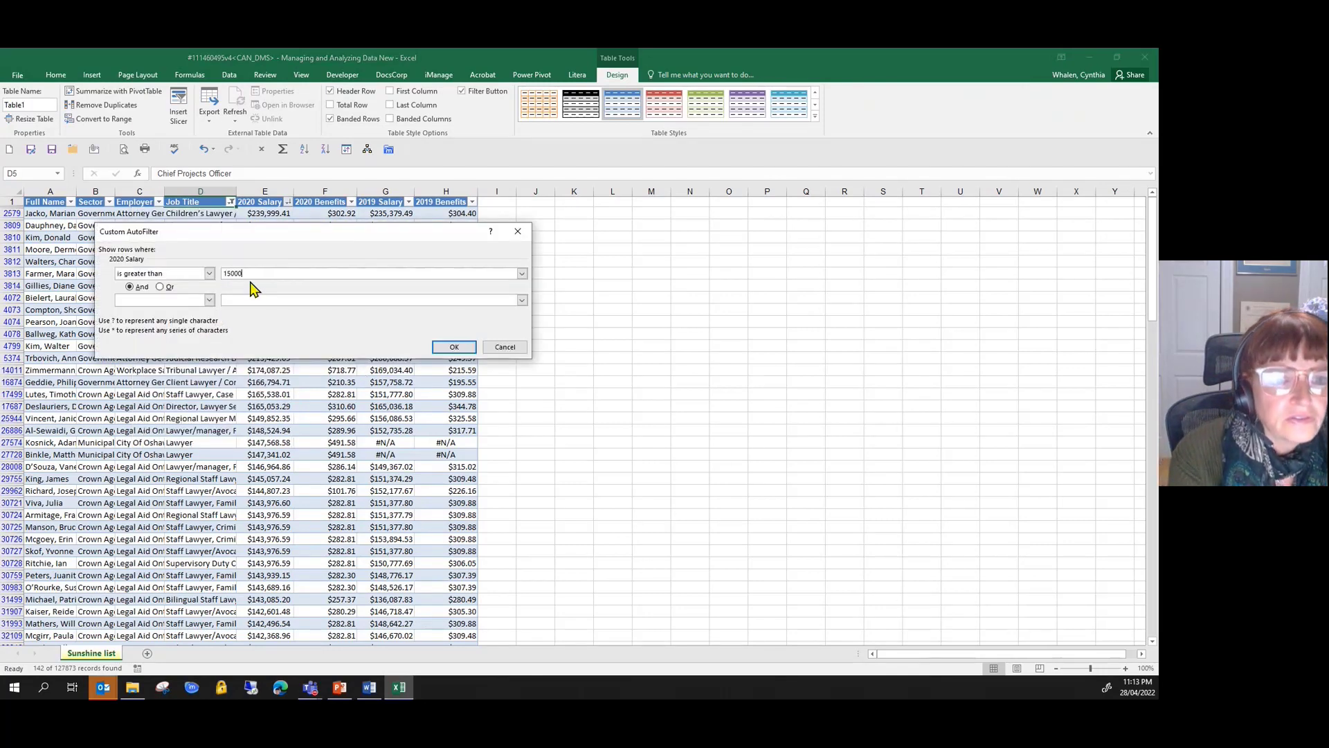
{"action": "type", "text": "0"}
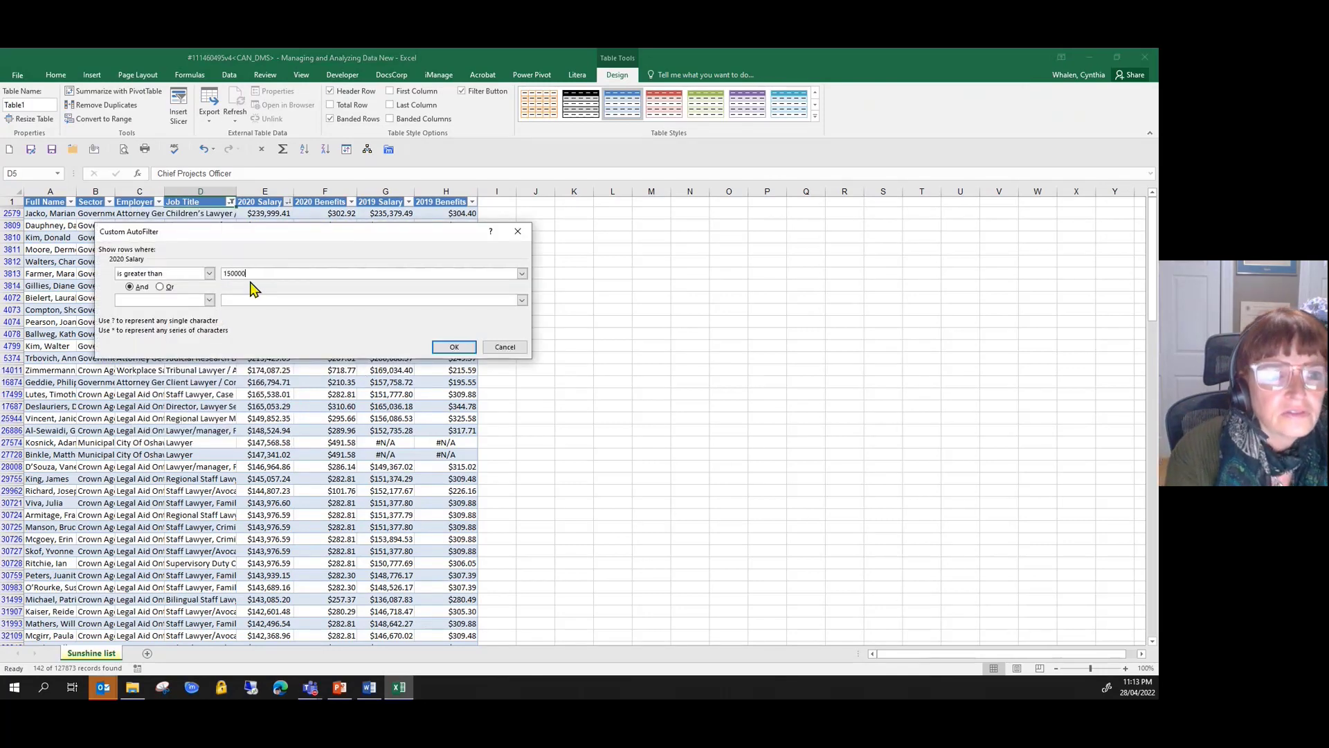
{"action": "left_click", "coordinate": [455, 348]}
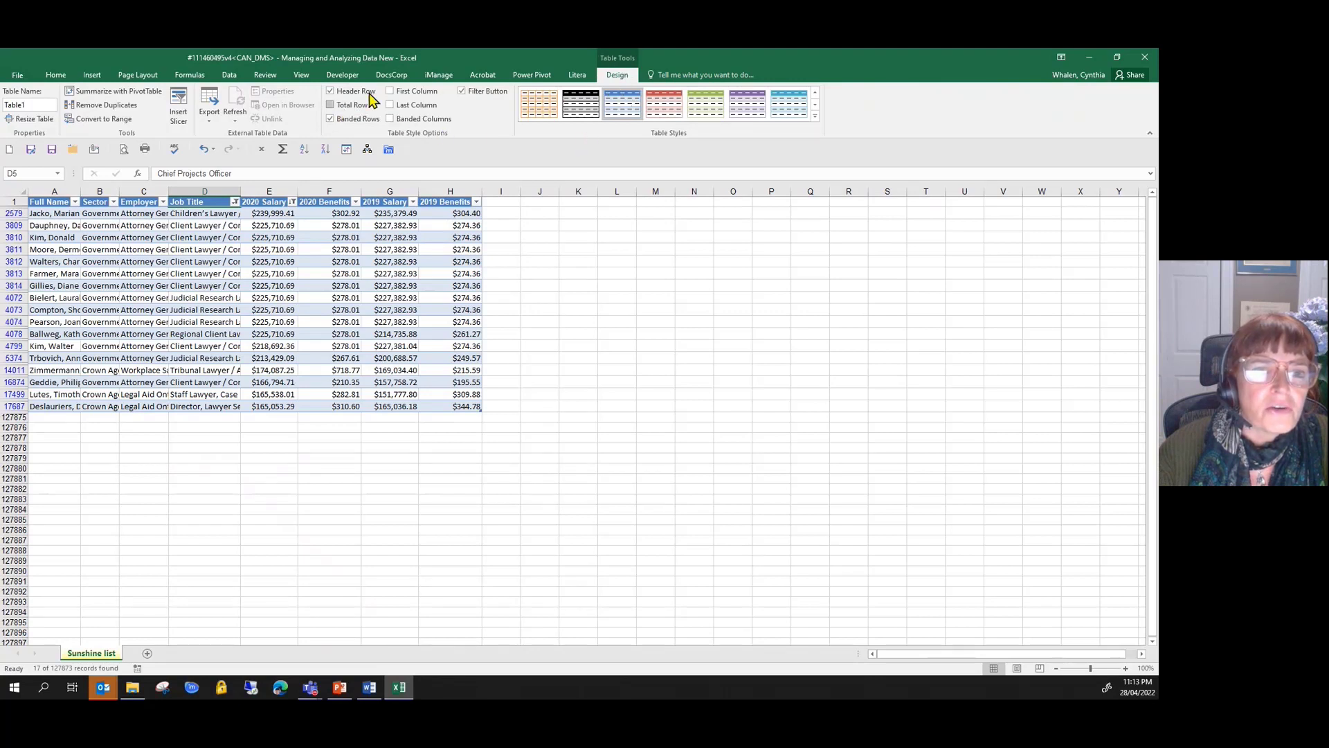
- Add a total row to the table and show the Sum of the 2020 Salary column in it
{"action": "left_click", "coordinate": [331, 110]}
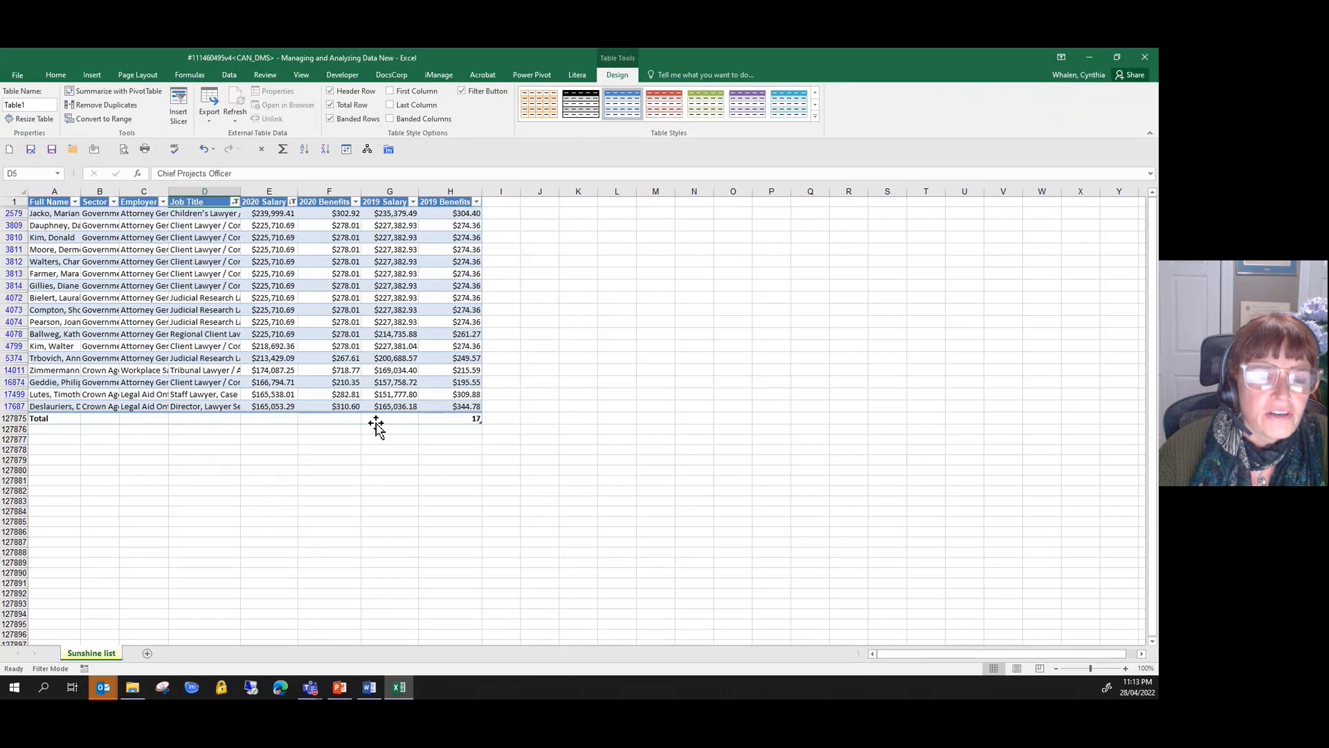
{"action": "left_click", "coordinate": [268, 419]}
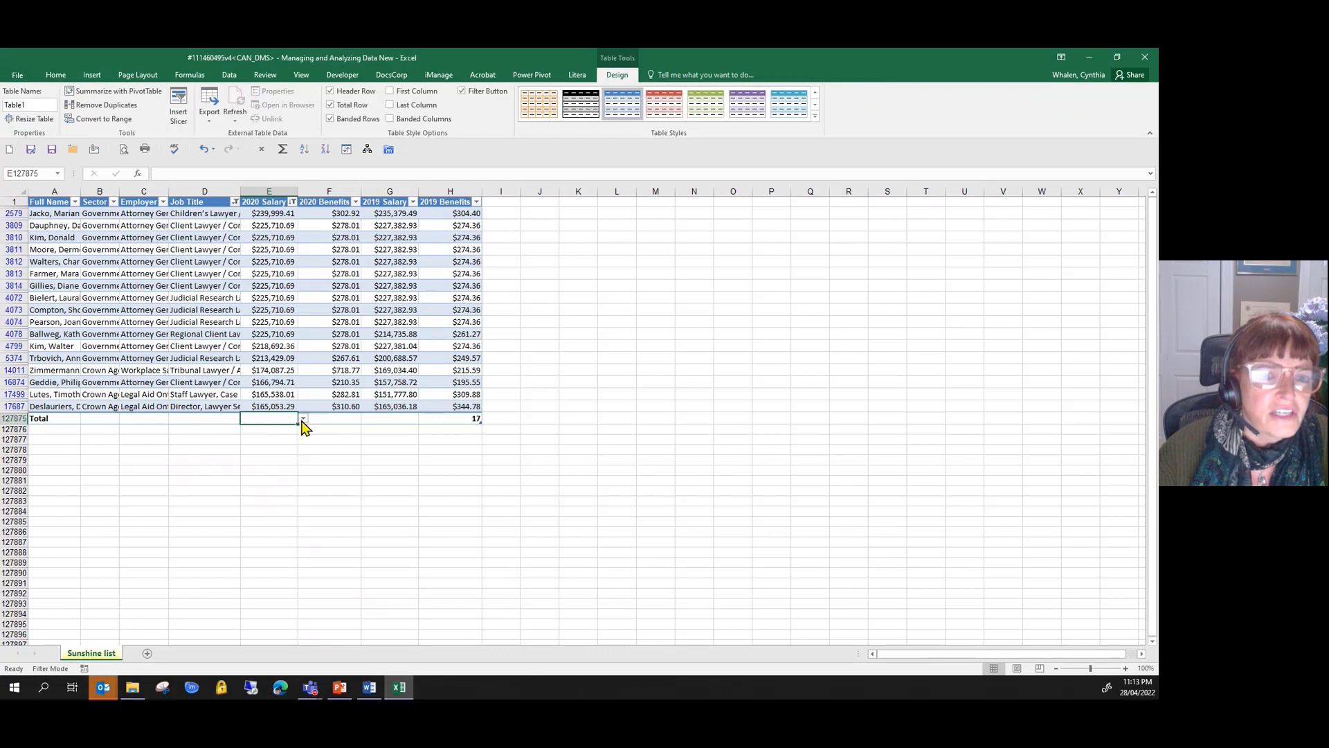
{"action": "left_click", "coordinate": [303, 419]}
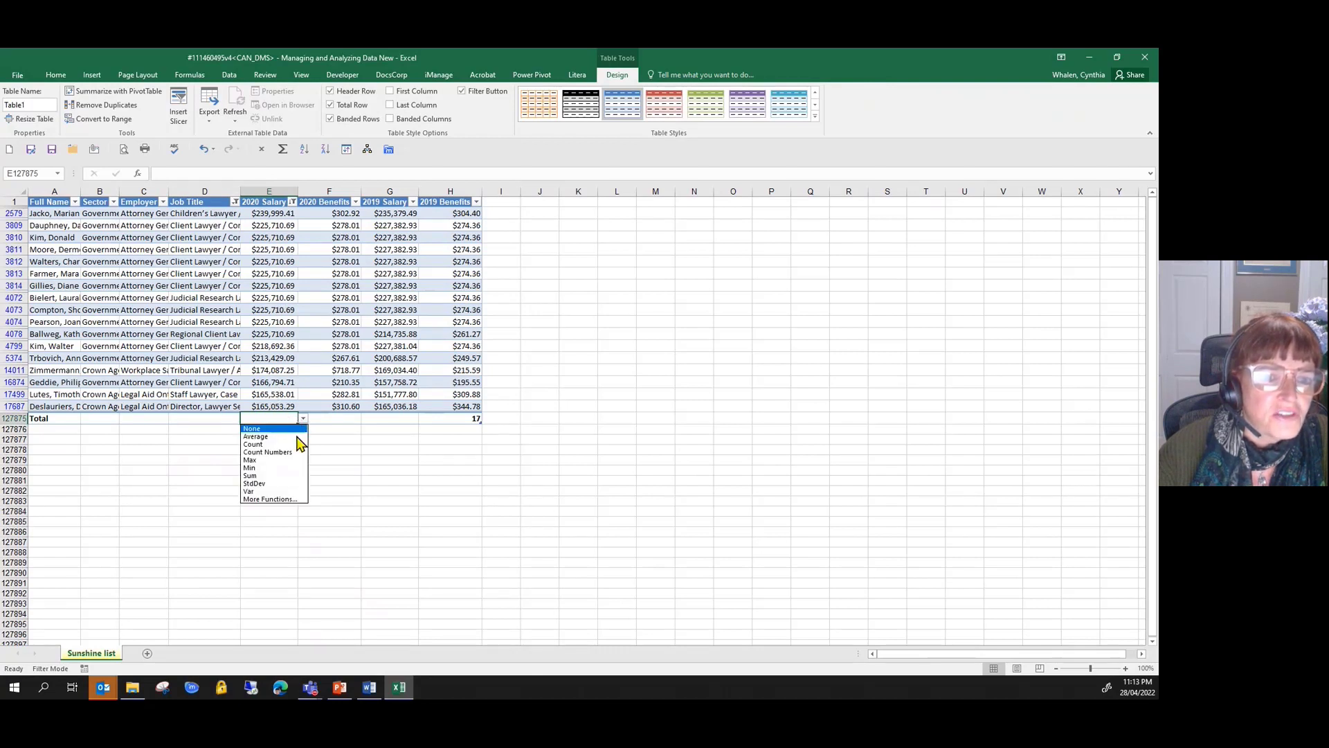
{"action": "left_click", "coordinate": [280, 477]}
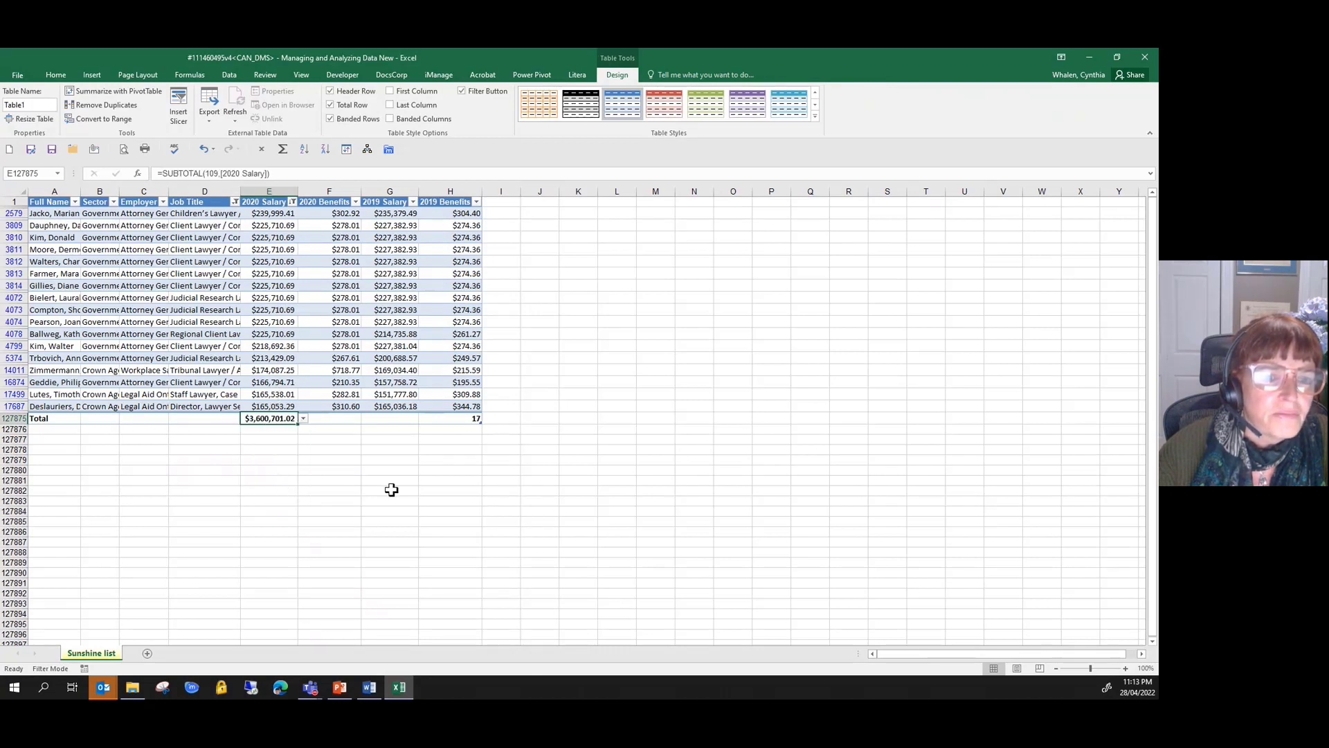
- Change the 2020 Salary calculation in the total row to Average
{"action": "left_click", "coordinate": [304, 419]}
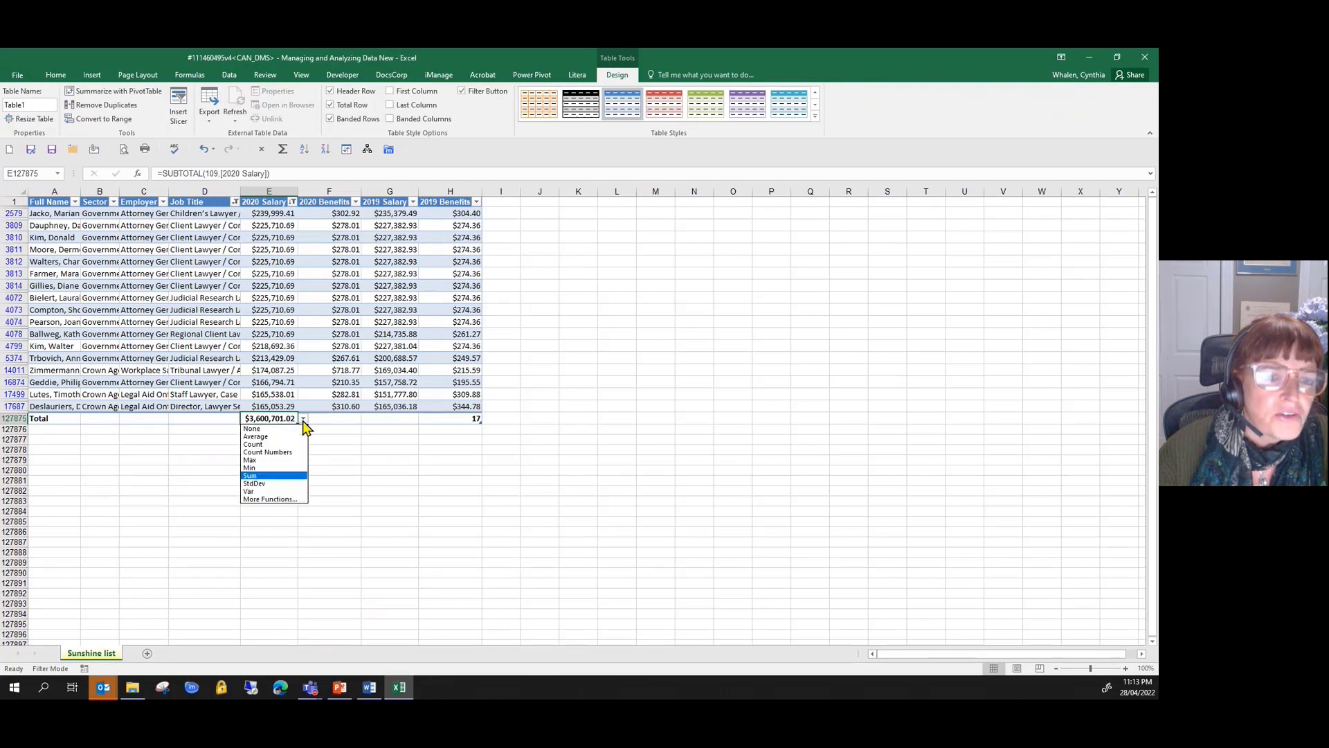
{"action": "left_click", "coordinate": [375, 457]}
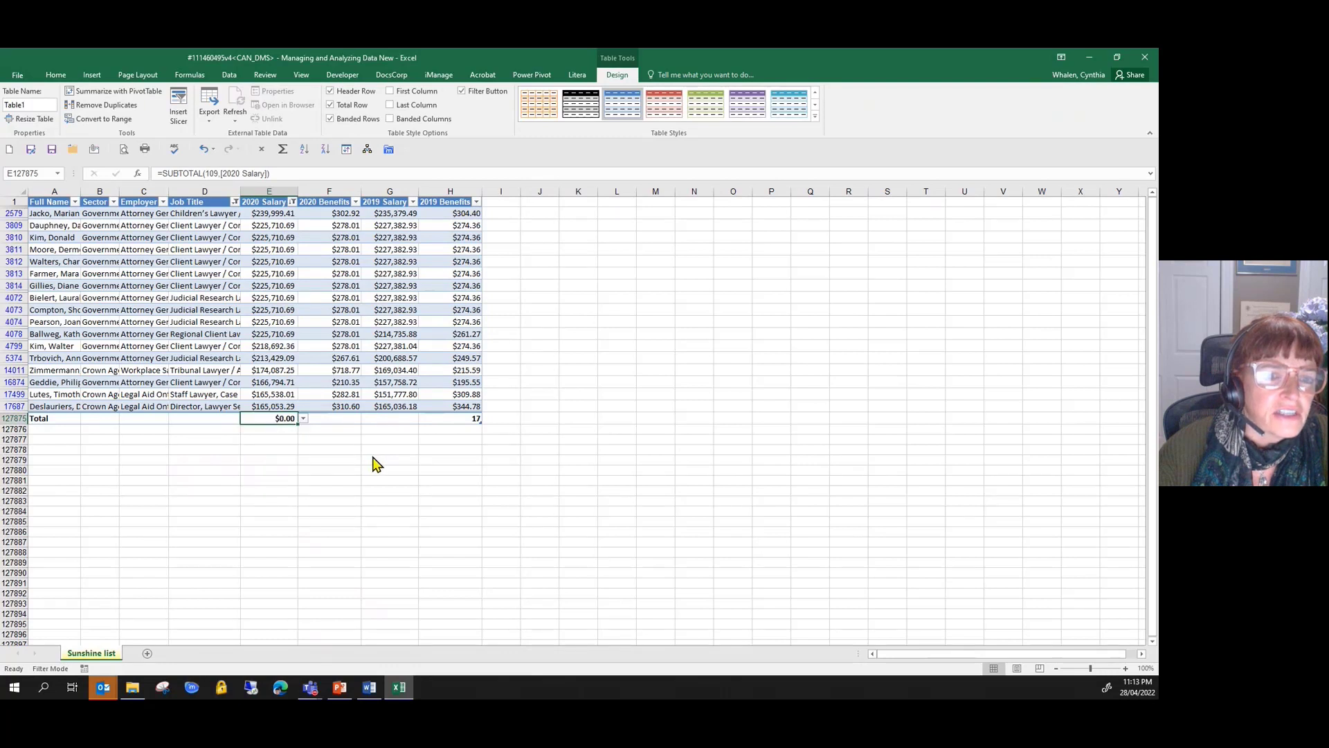
{"action": "left_click", "coordinate": [303, 420]}
{"action": "left_click", "coordinate": [511, 437]}
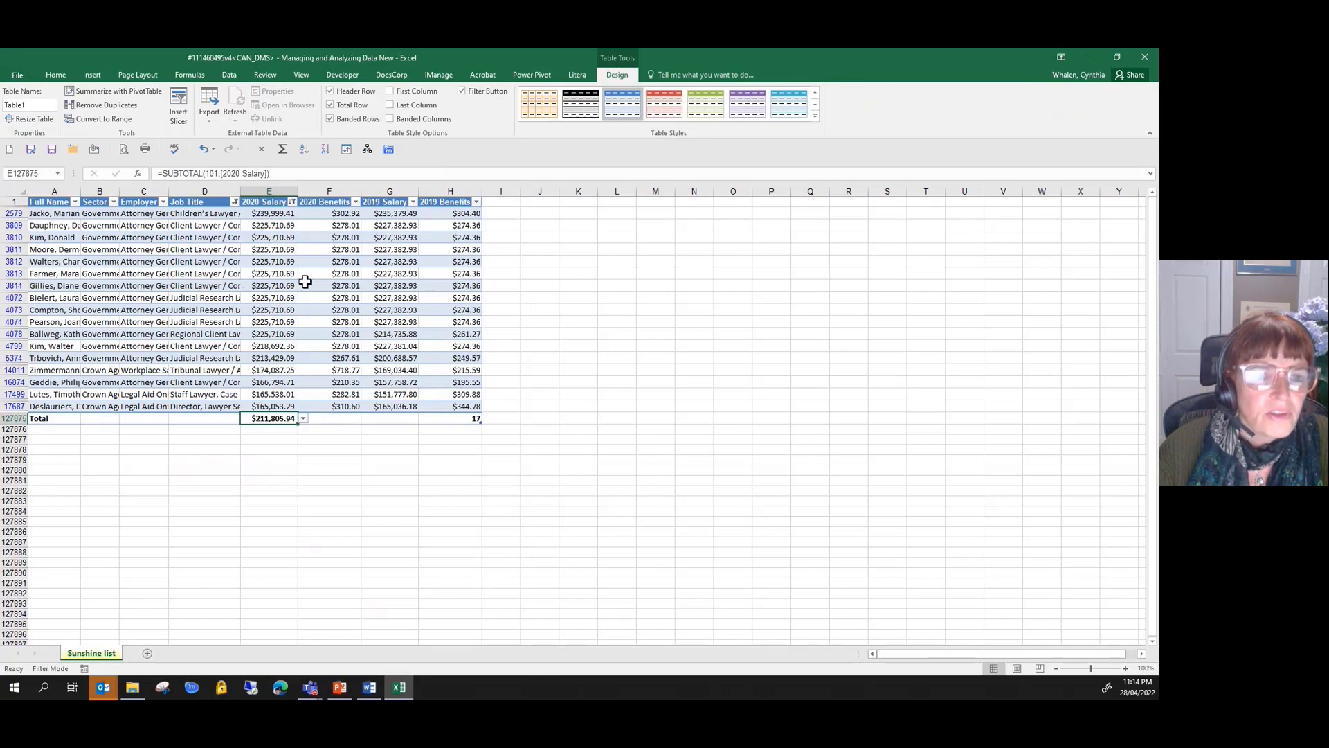
{"action": "left_click", "coordinate": [196, 273]}
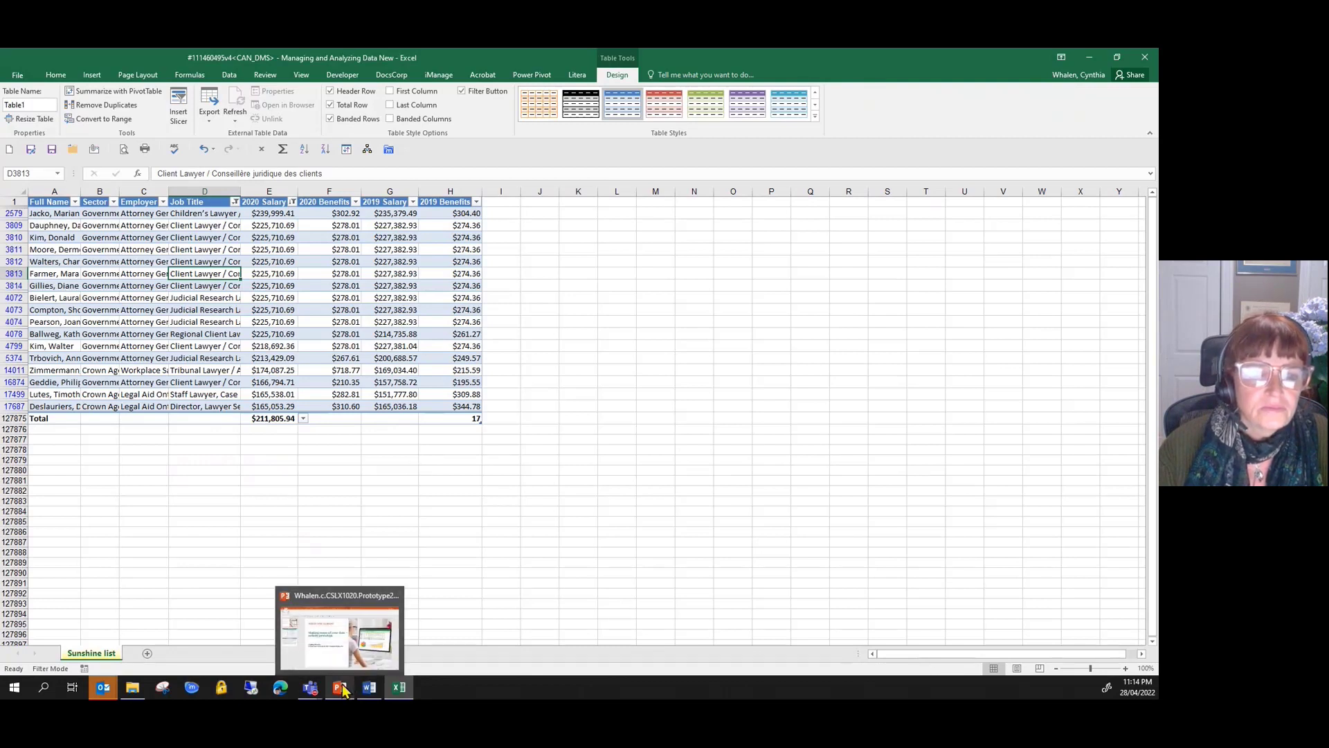
{"action": "mouse_move", "coordinate": [320, 692]}
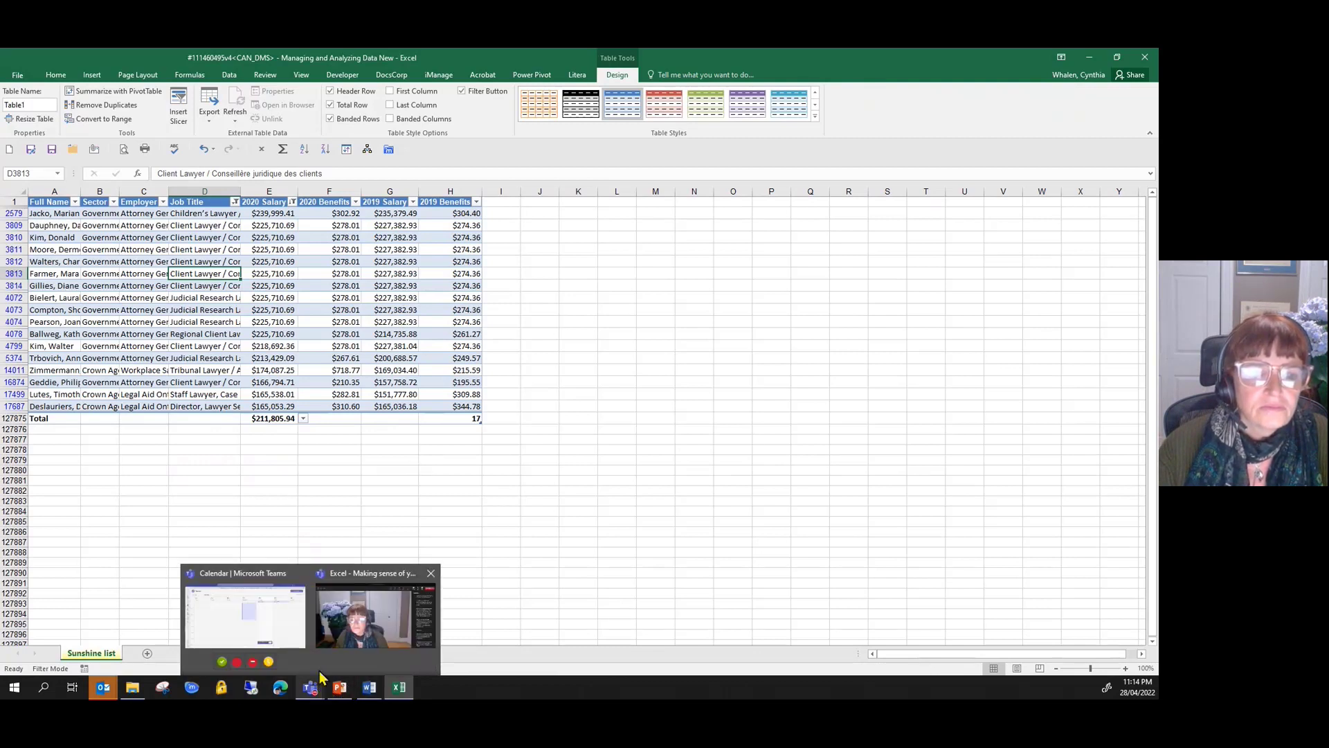